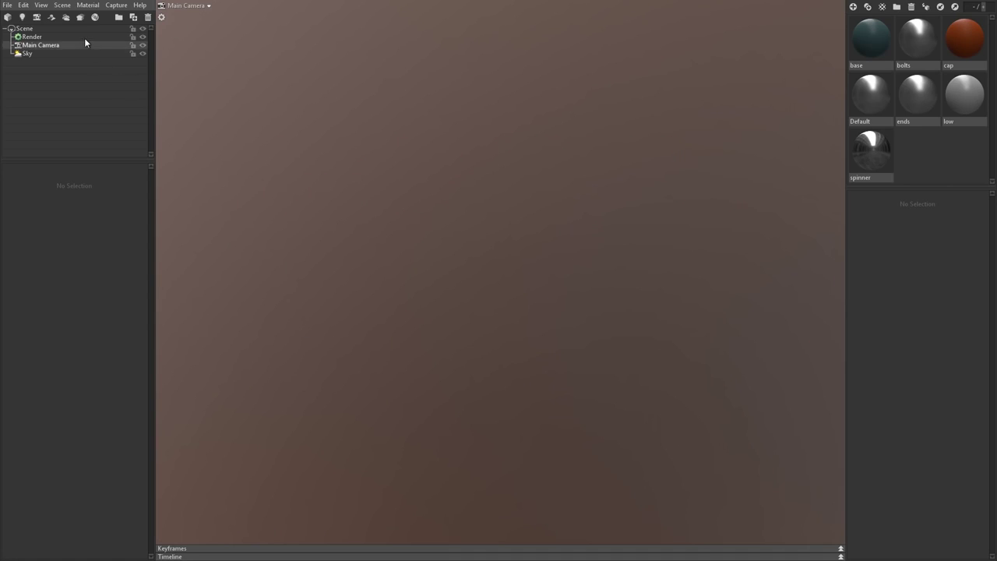
- Create Baker 1, whose Bake Group holds empty High and Low slots
click(79, 17)
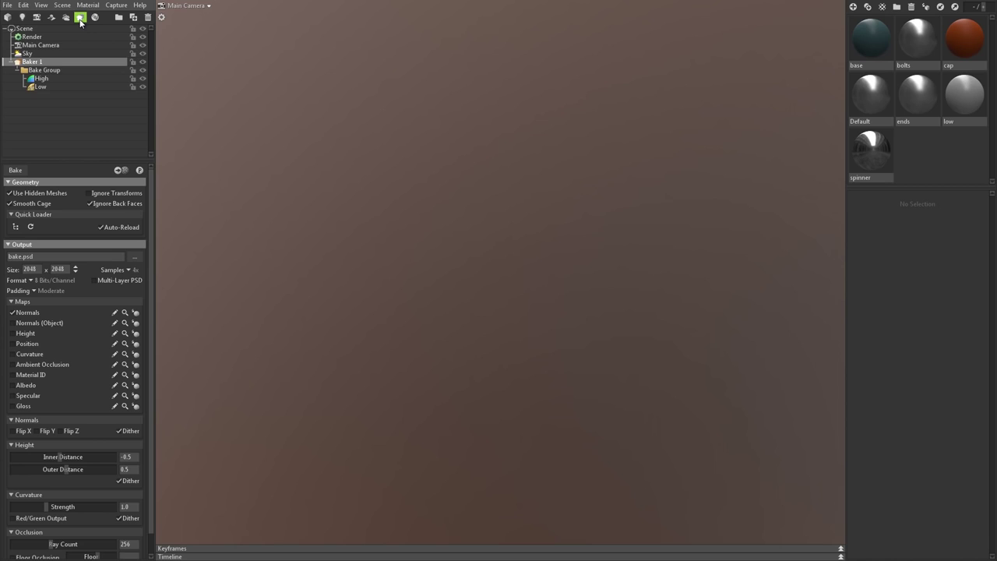
- Review the Bake Group and Low cage settings, then browse to the Bake Example folder via Quick Loader
click(68, 68)
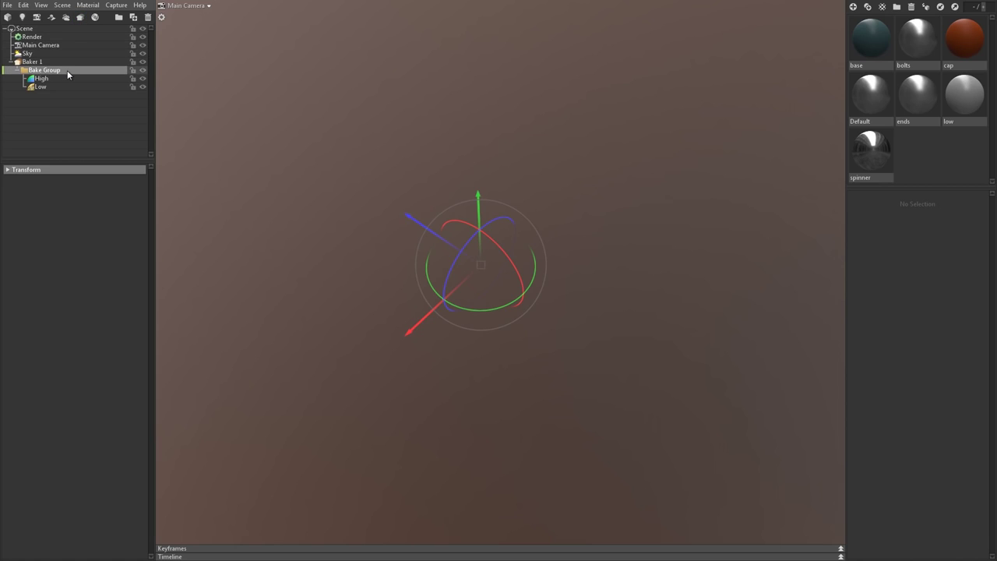
click(67, 86)
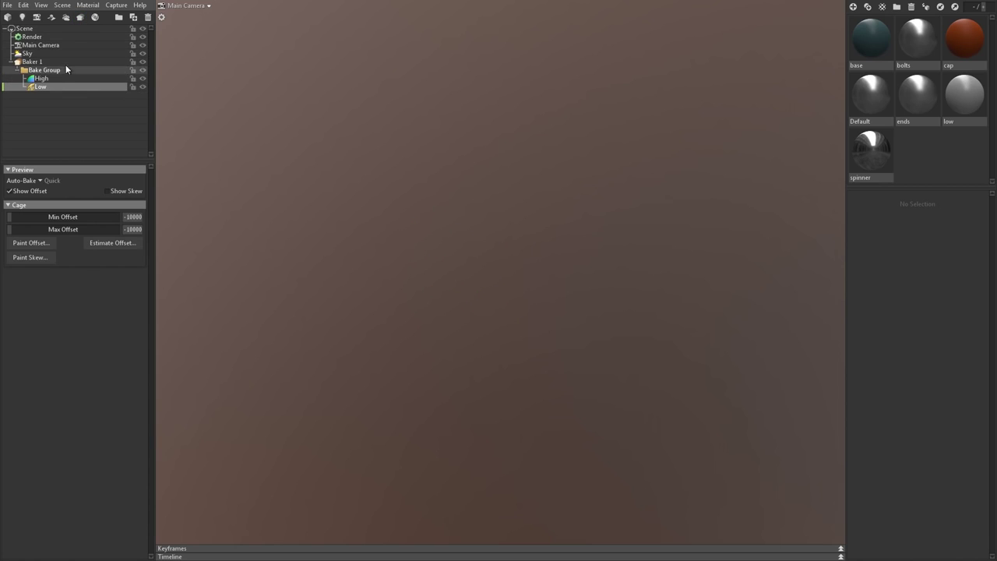
click(66, 63)
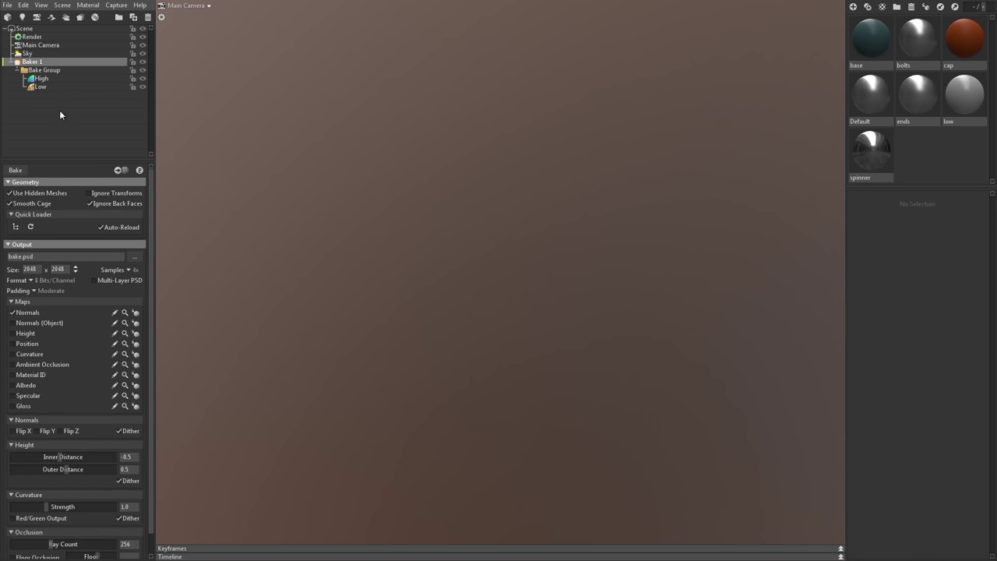
click(17, 227)
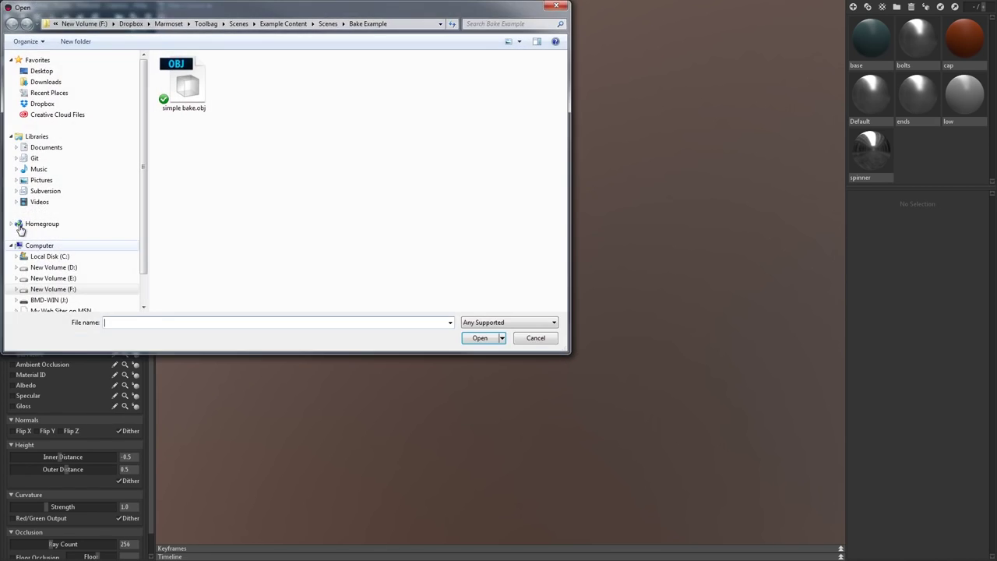
- Load simple bake.obj and display the low-poly meshes of the main and bits groups
double_click(179, 94)
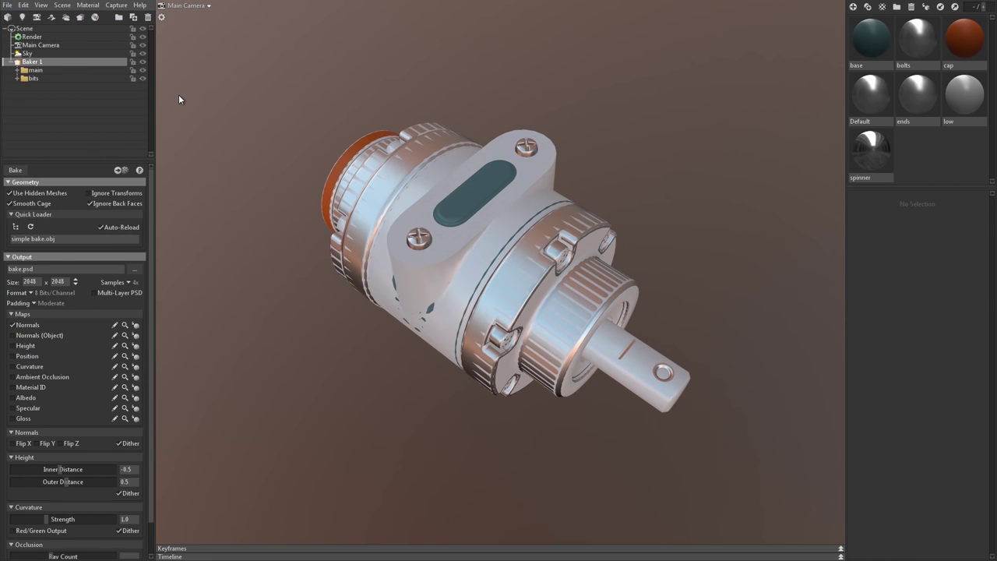
click(17, 69)
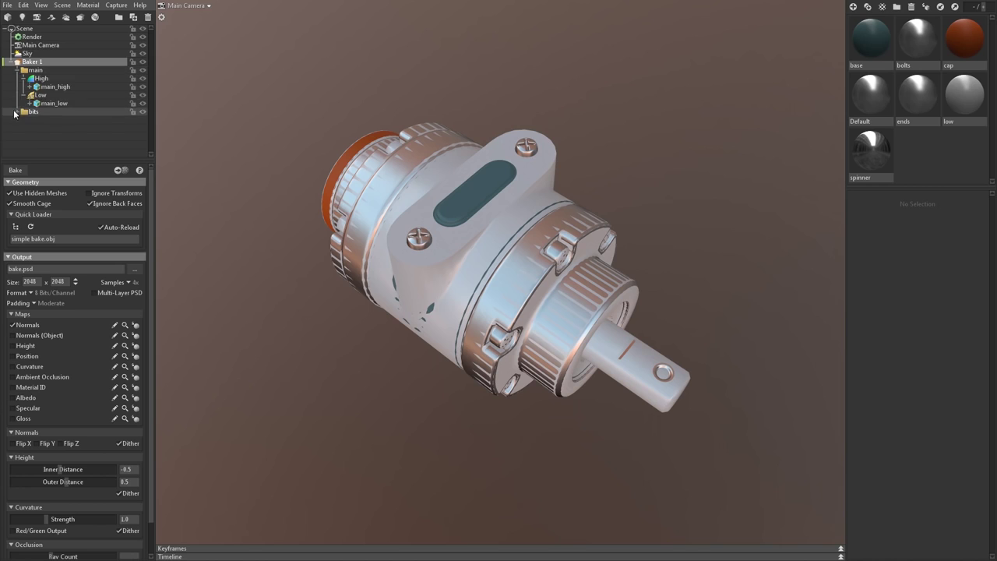
click(14, 112)
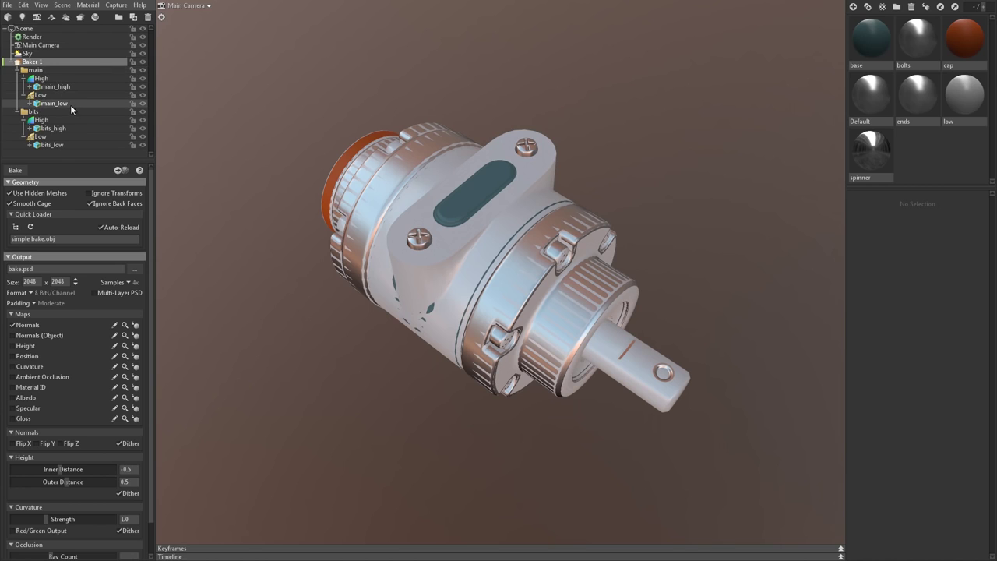
click(142, 95)
click(142, 136)
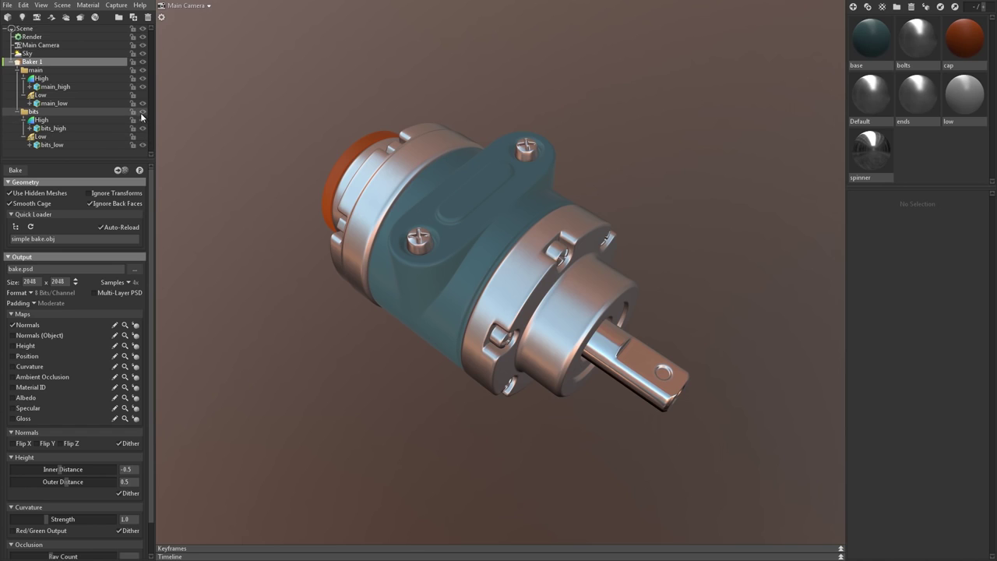
- Compare bits and main visibility, ending with bits hidden and main's high-poly mesh shown
click(141, 113)
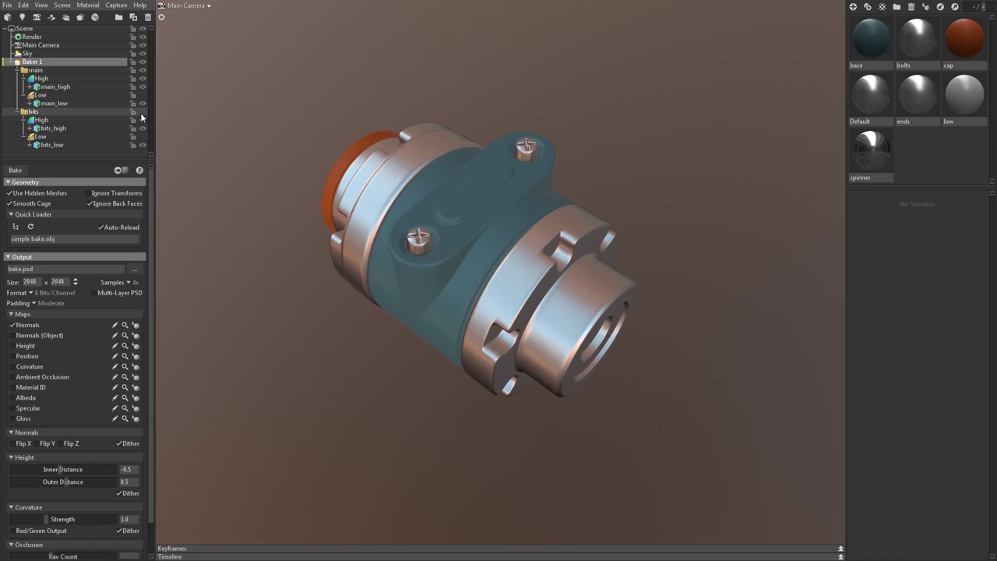
click(143, 70)
click(142, 113)
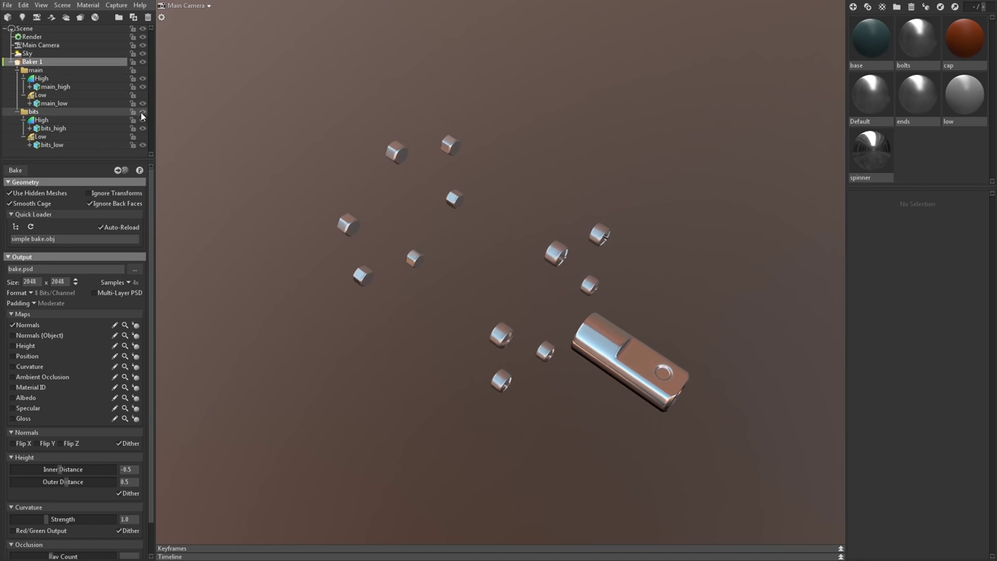
click(143, 70)
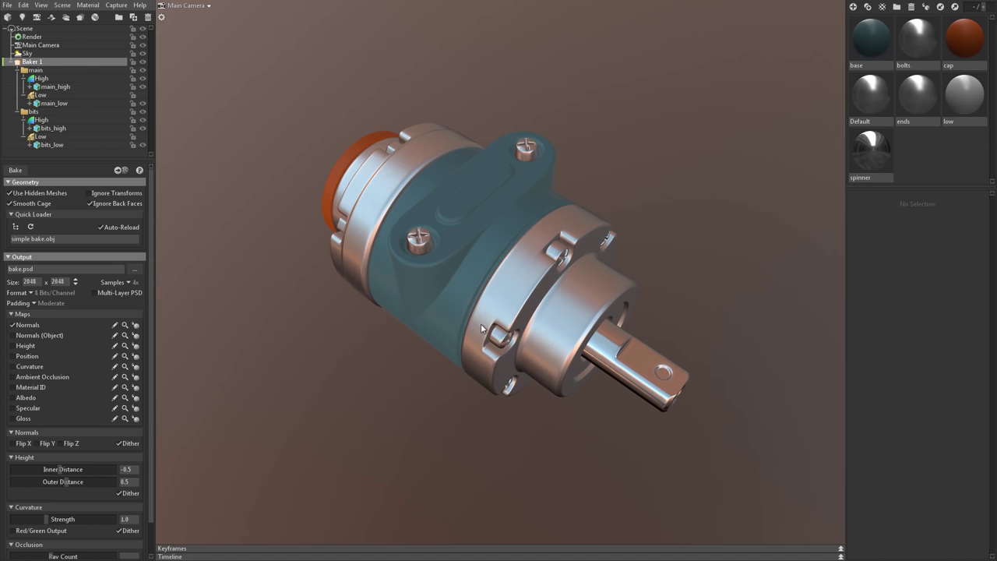
click(143, 111)
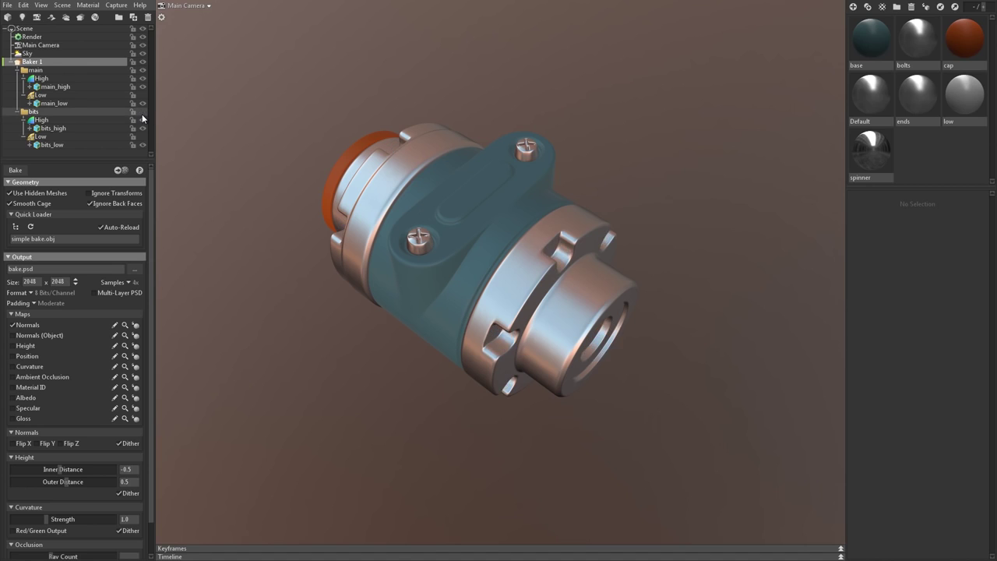
click(142, 95)
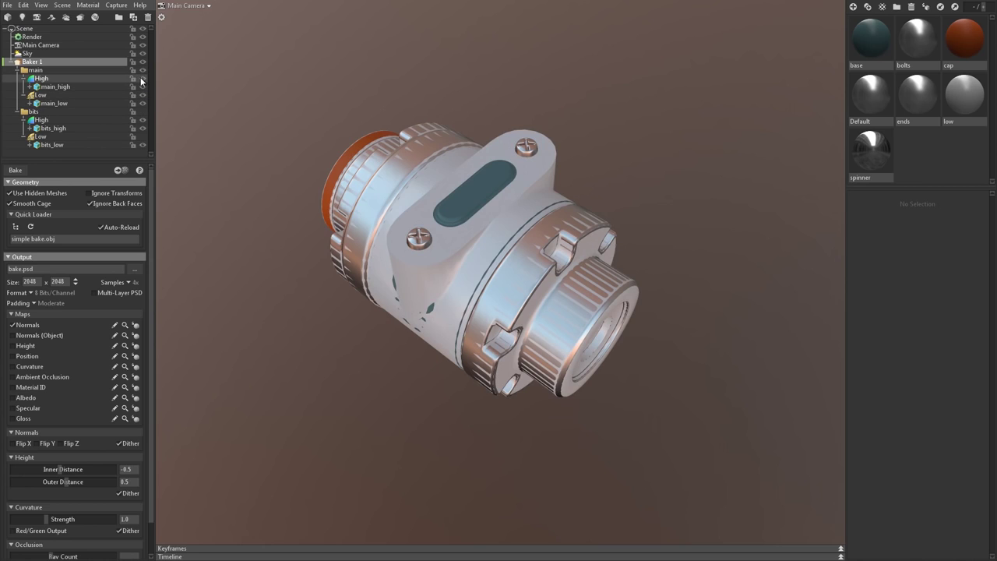
- Bake normals onto the low-poly main body; set Baker 1 Preview gloss 0.643, specular intensity 1.0
click(142, 78)
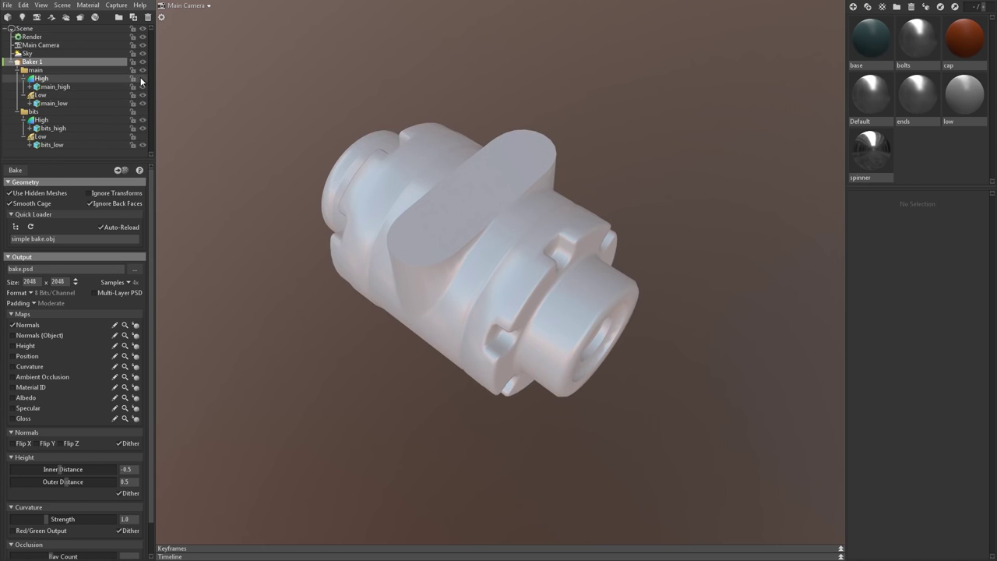
click(139, 171)
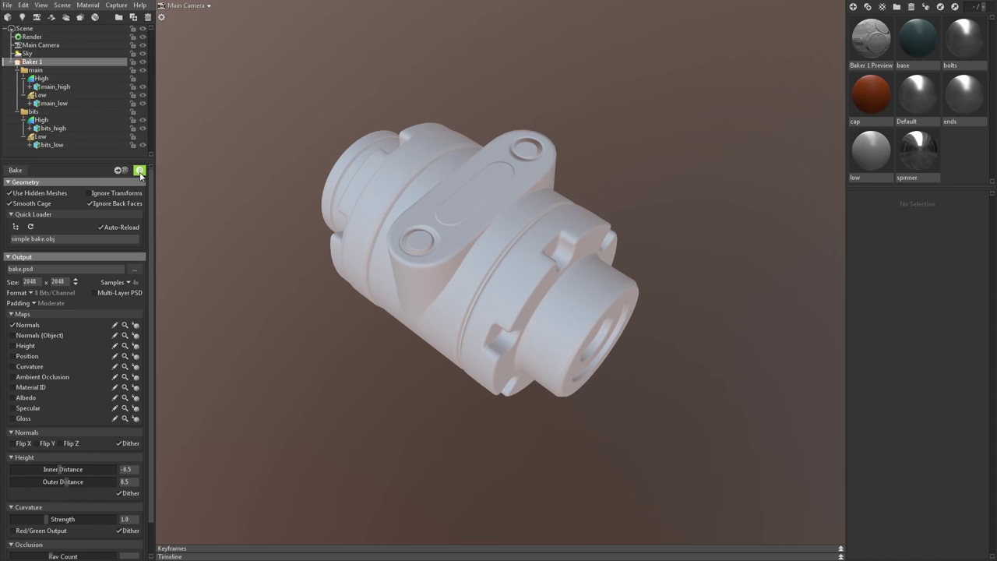
click(864, 44)
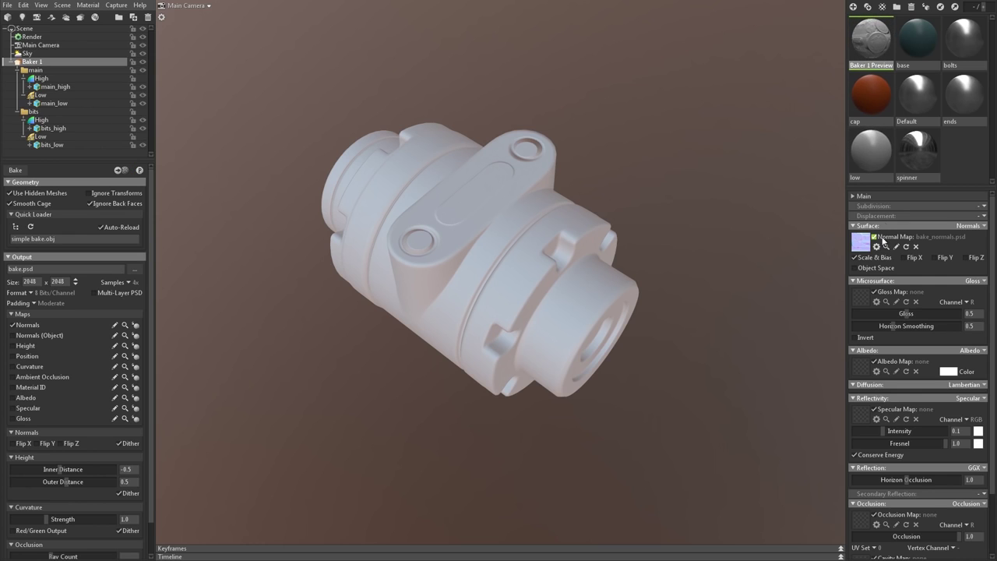
drag(909, 314, 922, 314)
drag(885, 436, 947, 436)
scroll(613, 368, up, 3)
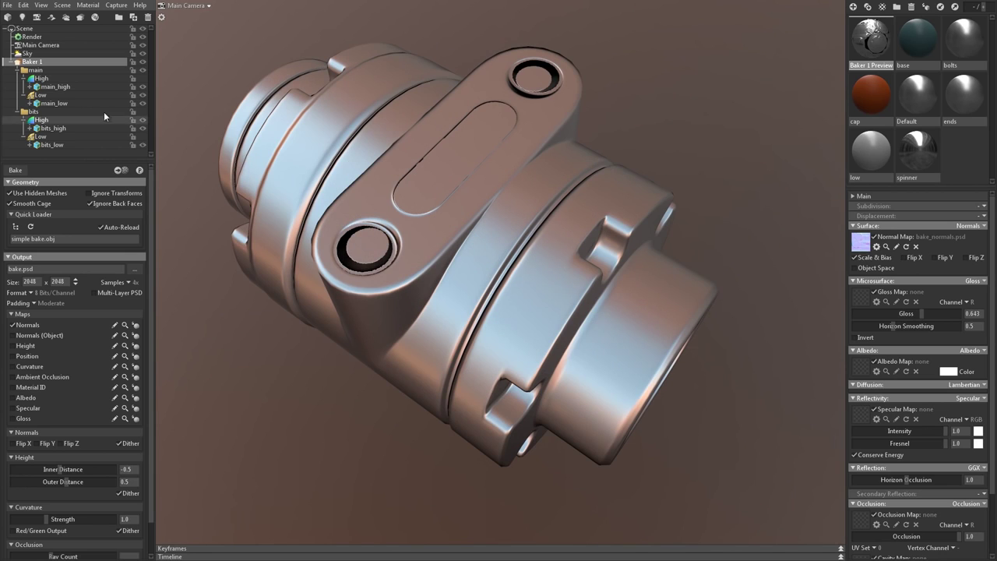
- Raise main Low's Cage Max Offset to 8.507, checking the cage against the high-poly mesh
click(143, 78)
click(79, 95)
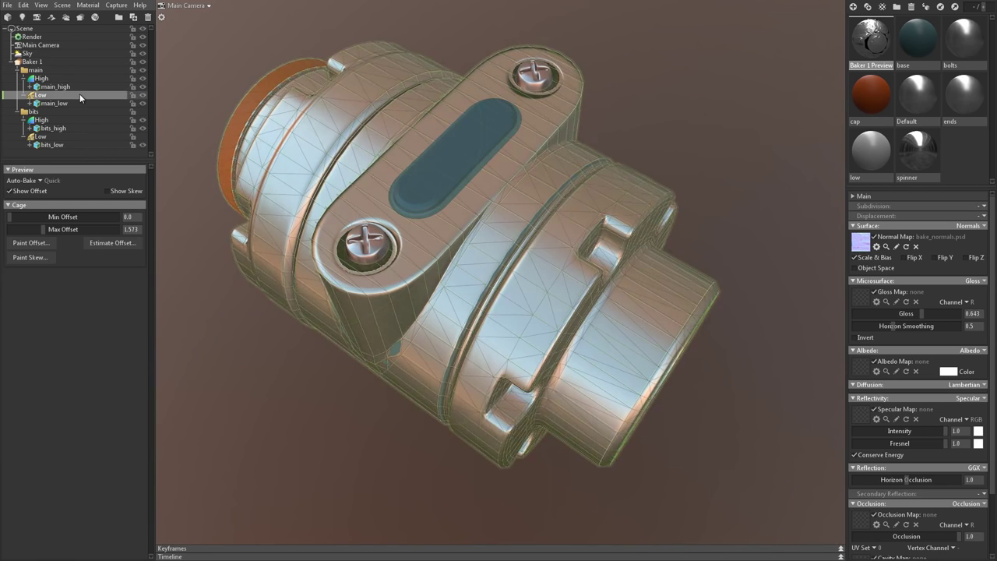
drag(43, 229, 68, 230)
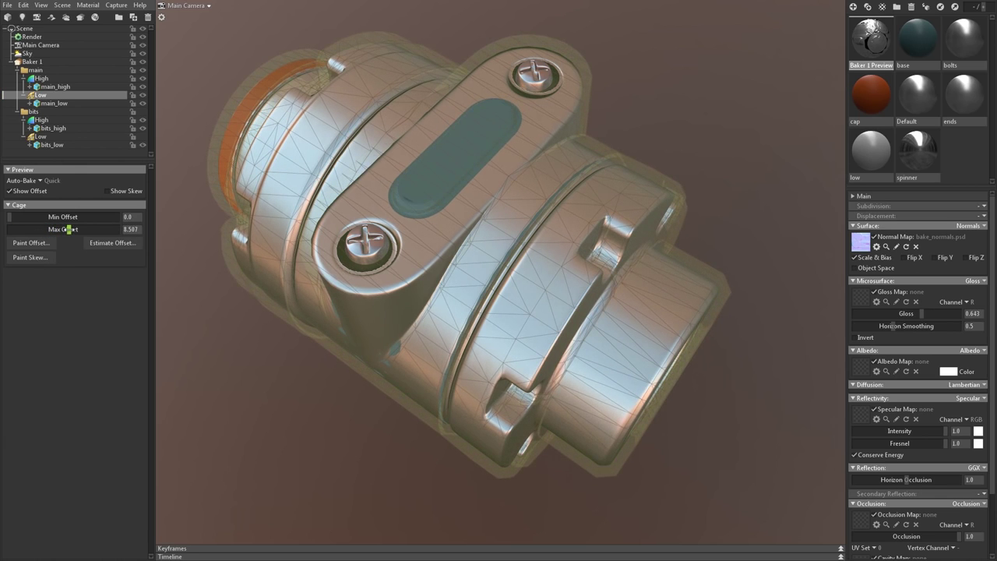
click(142, 79)
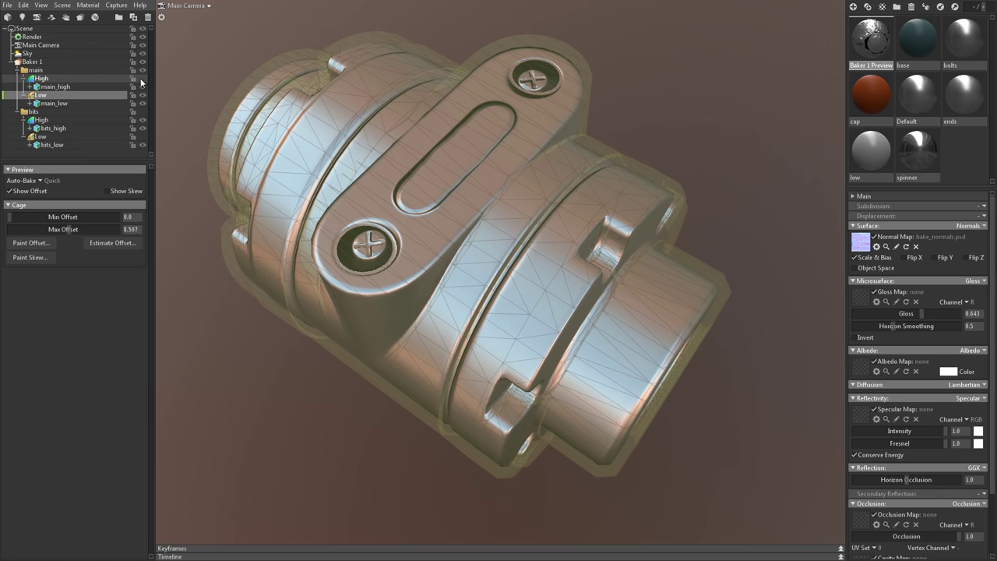
click(331, 398)
scroll(377, 247, up, 5)
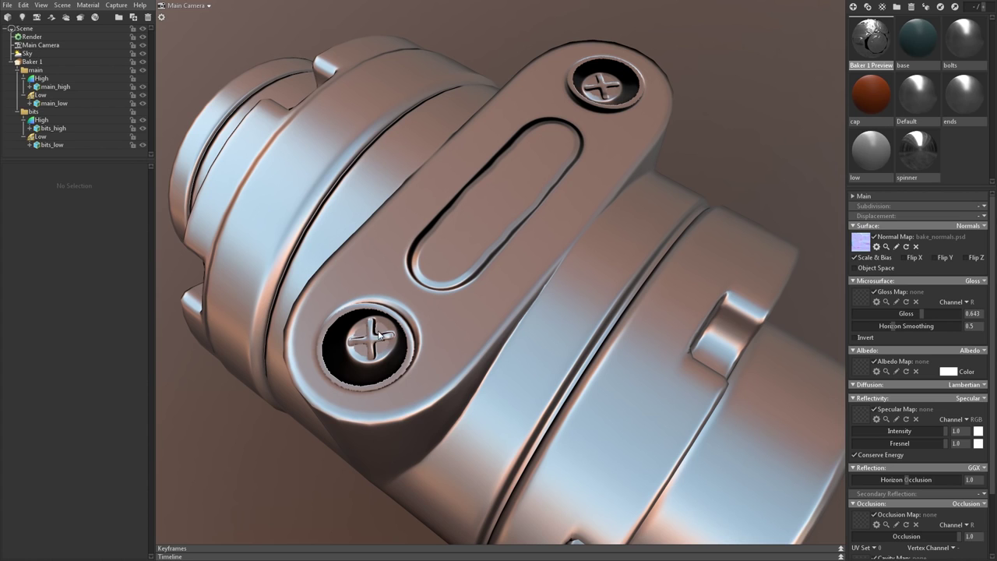
click(39, 94)
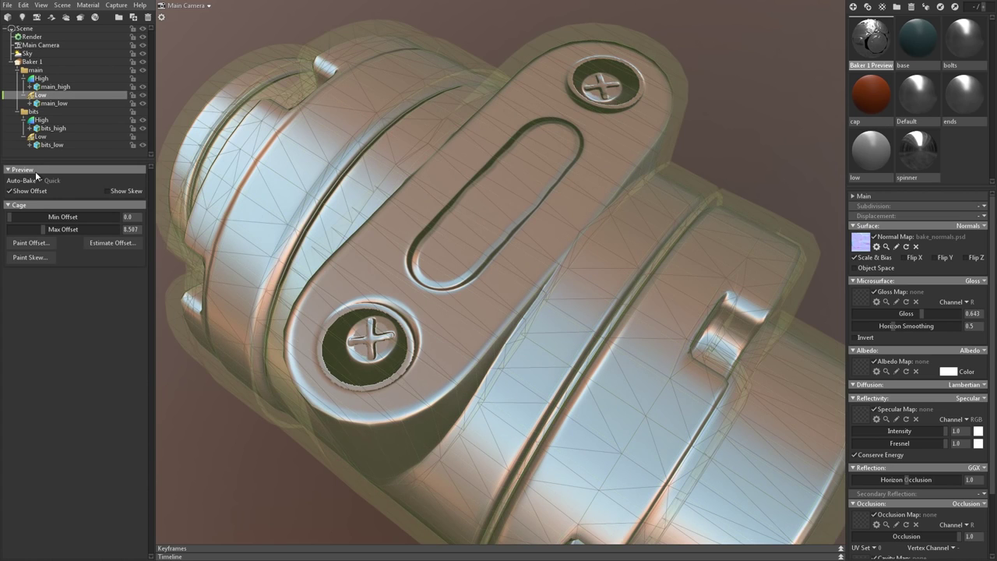
- Hand-paint extra cage offset over the lower and upper screw heads, then close the offset painter
click(31, 242)
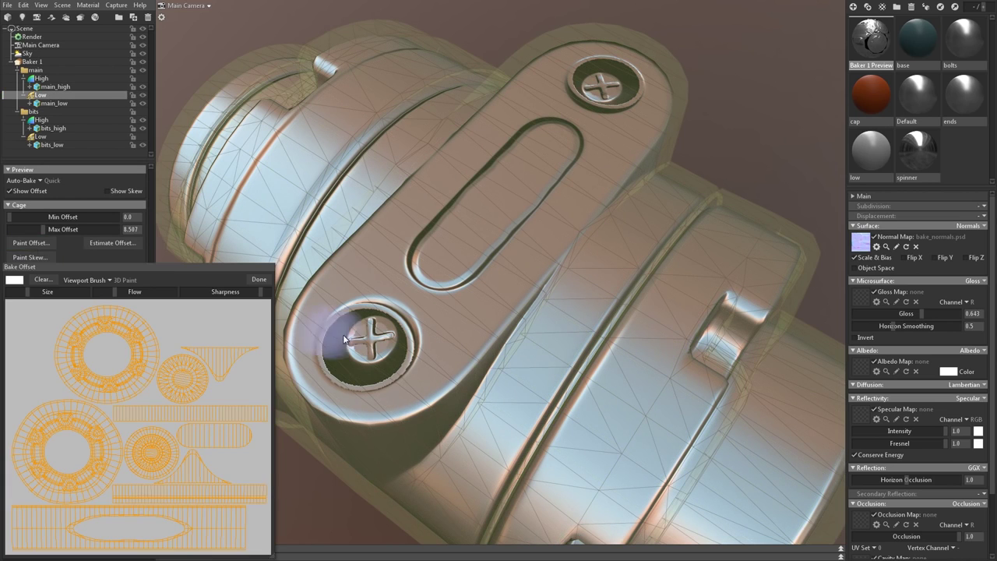
mouse_move(342, 334)
mouse_down()
mouse_move(372, 343)
mouse_move(360, 343)
mouse_up()
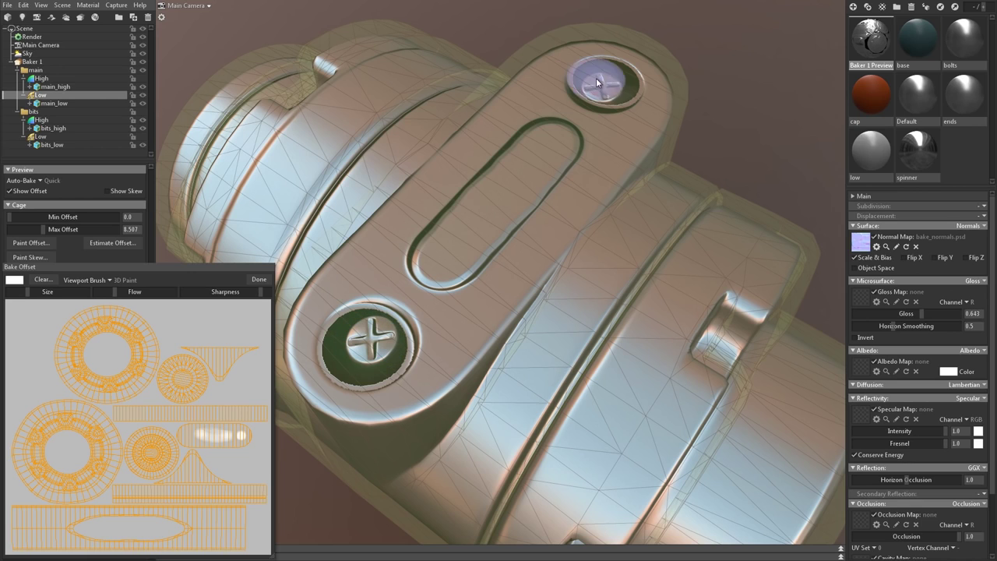
drag(596, 78, 599, 81)
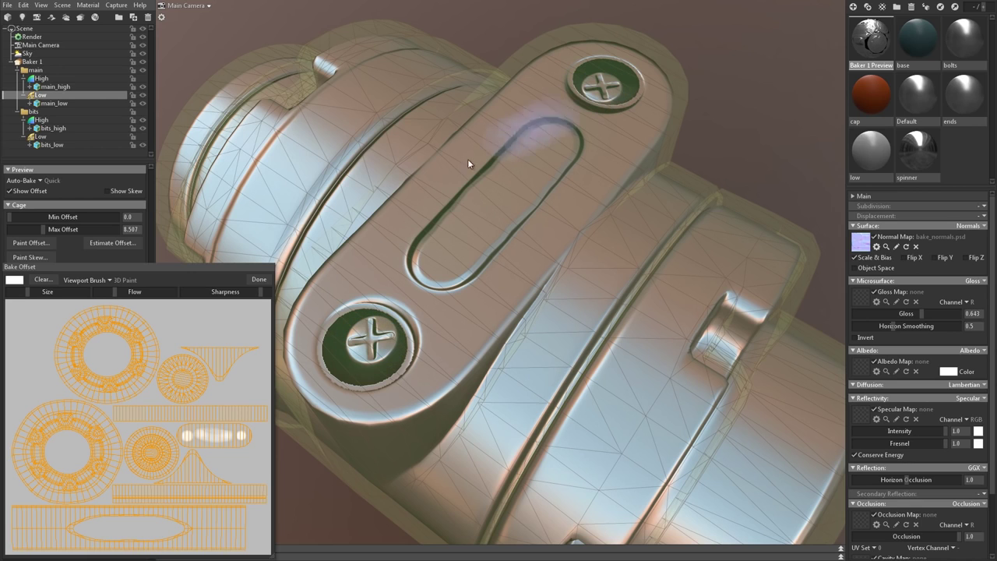
click(258, 279)
scroll(269, 405, down, 5)
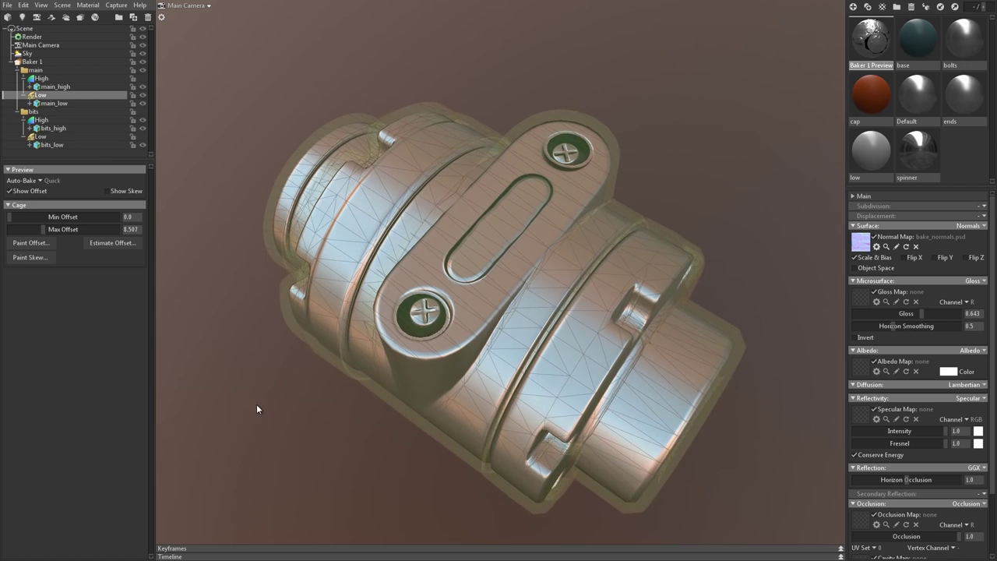
click(258, 408)
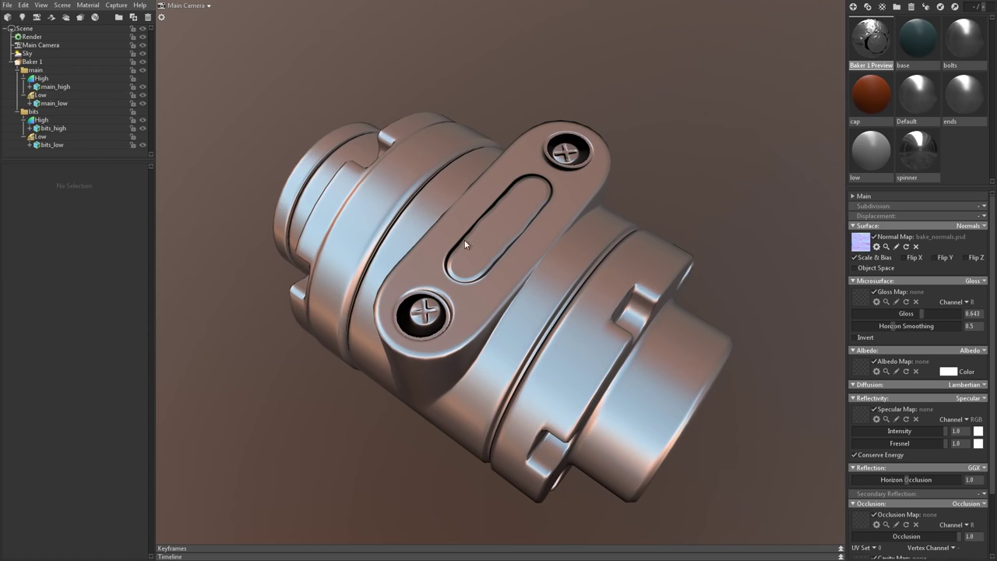
- Paint black skew over the bracket screw on main's low mesh and close the skew painter
click(42, 95)
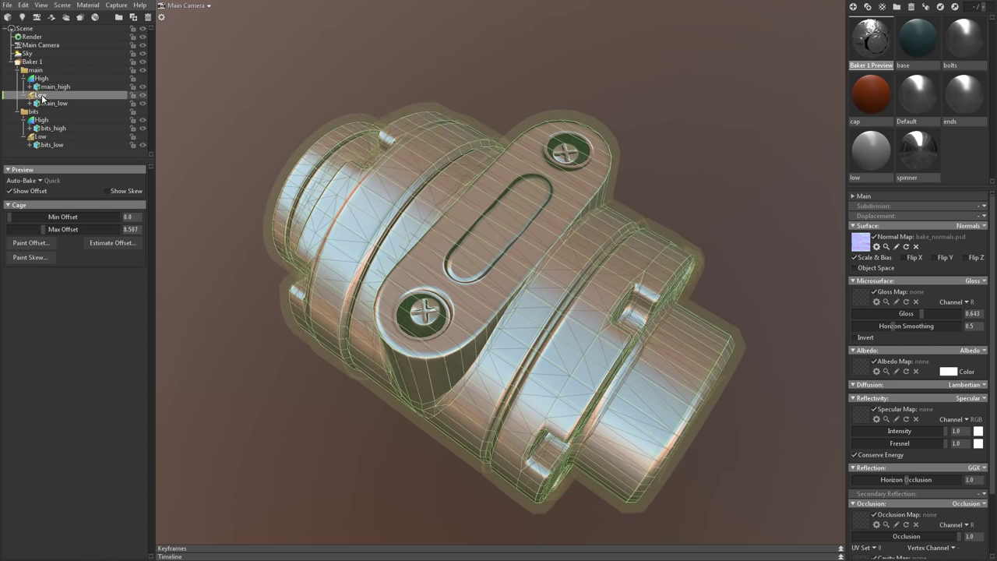
click(29, 257)
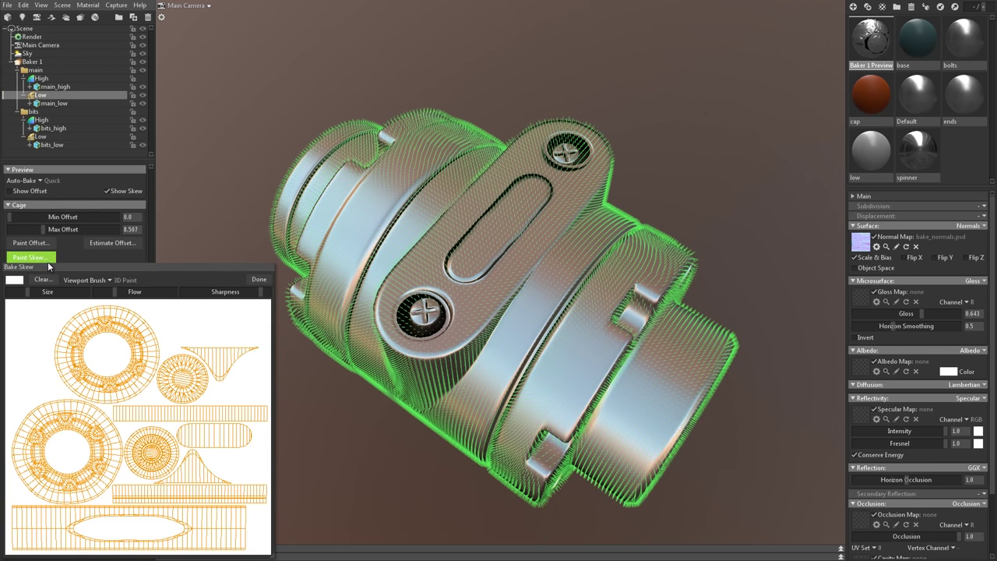
key(x)
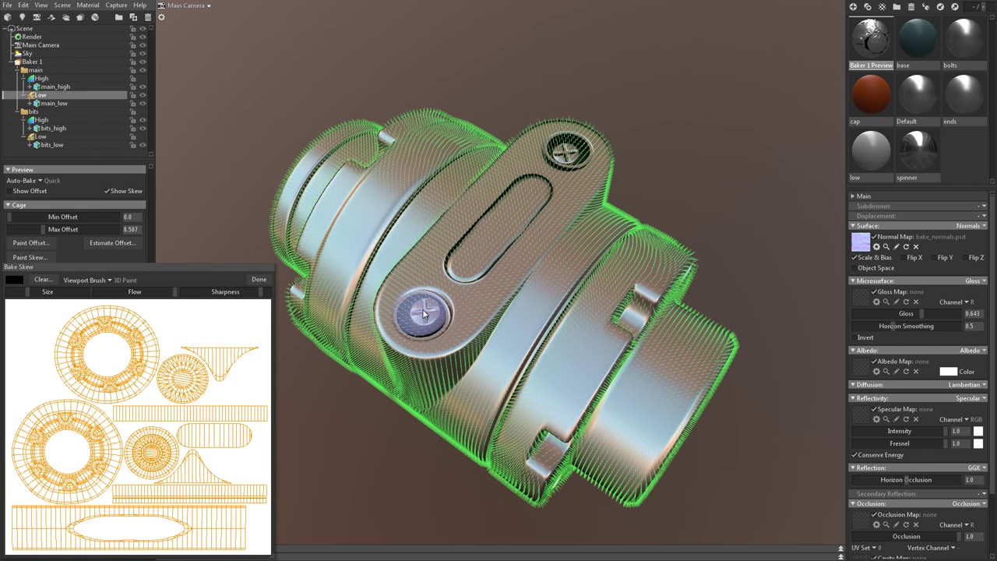
mouse_move(425, 310)
mouse_down()
mouse_move(436, 310)
mouse_move(563, 154)
mouse_up()
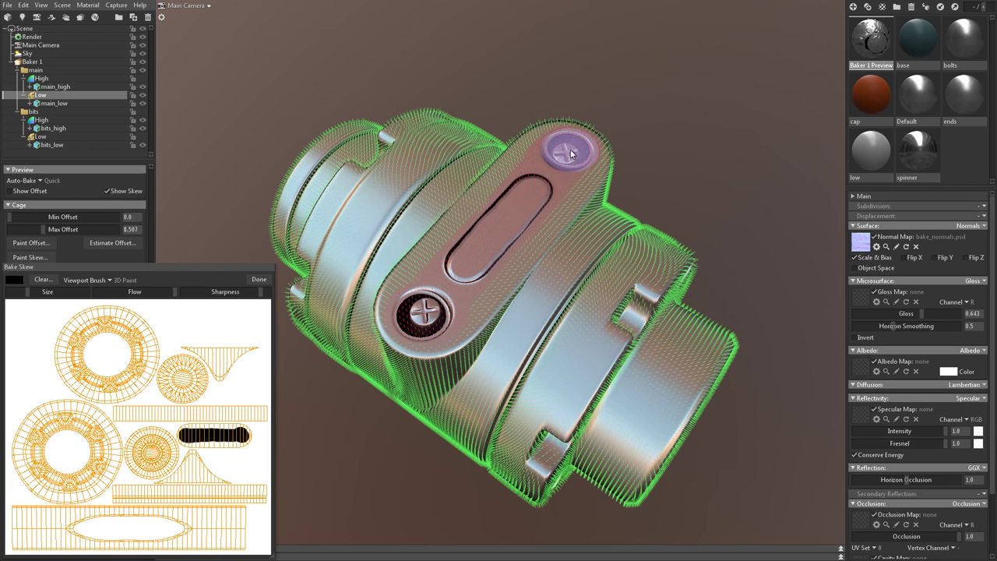
click(258, 279)
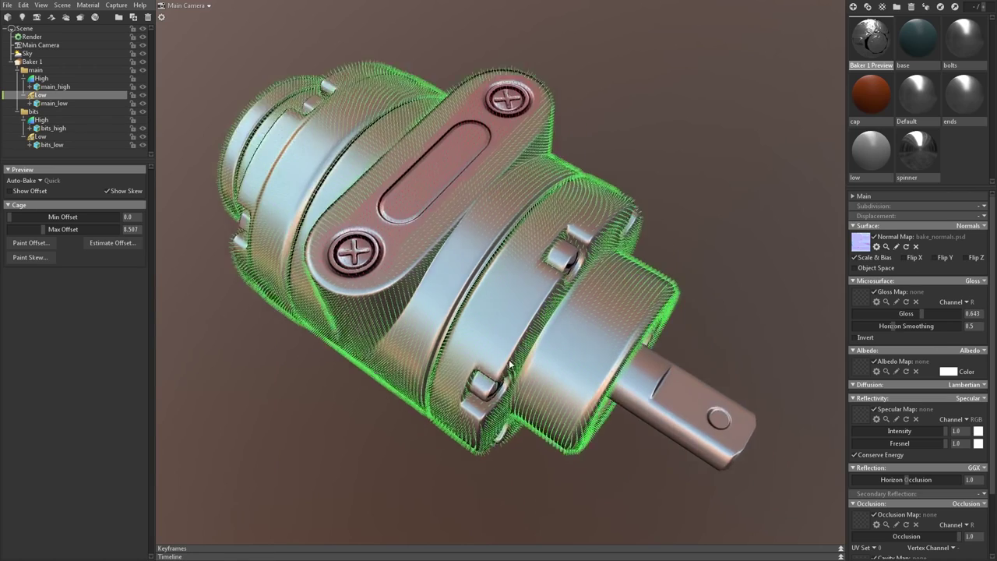
- Paint skew around the shaft end of the bits low mesh and close the skew painter
click(38, 137)
click(29, 258)
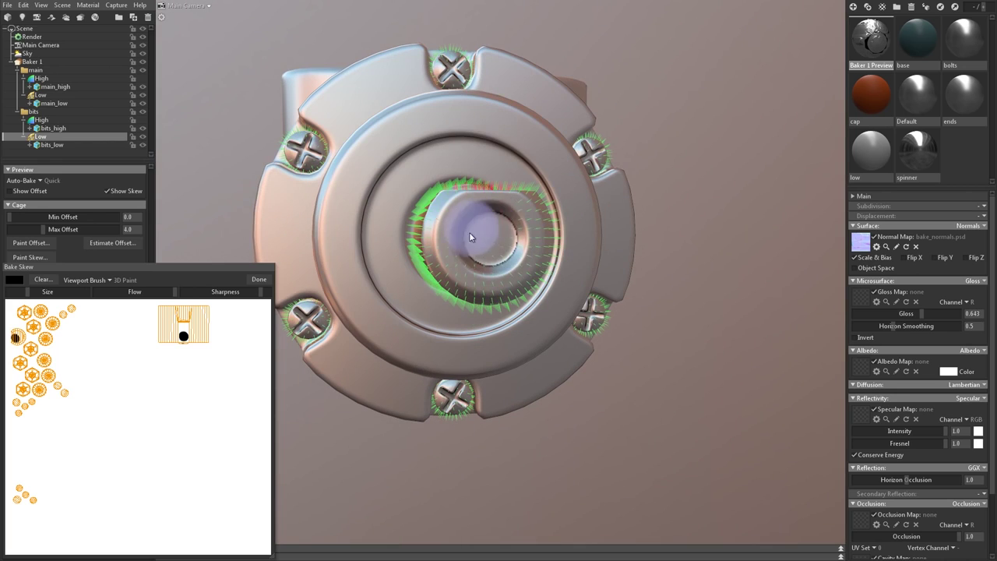
drag(498, 226, 506, 257)
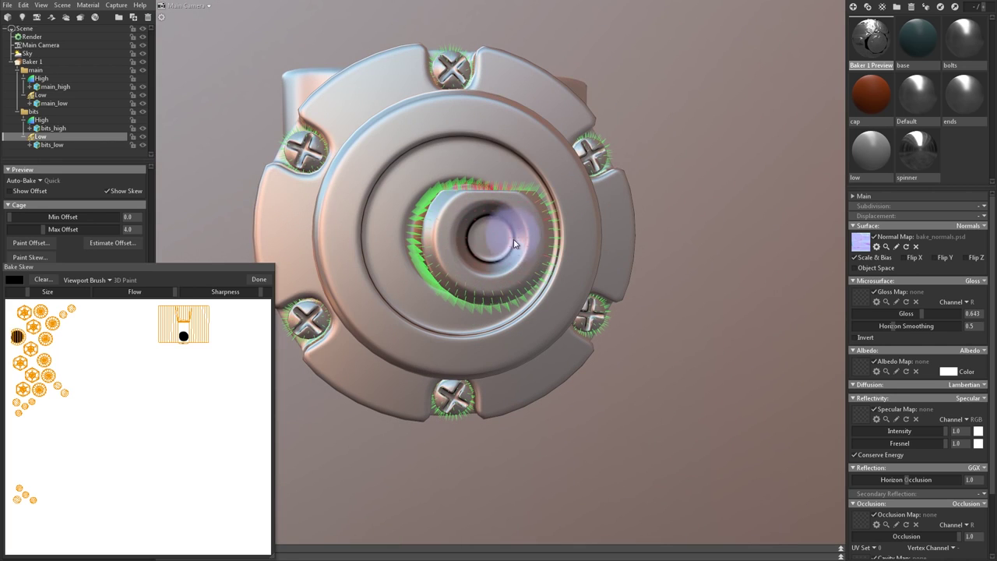
click(261, 279)
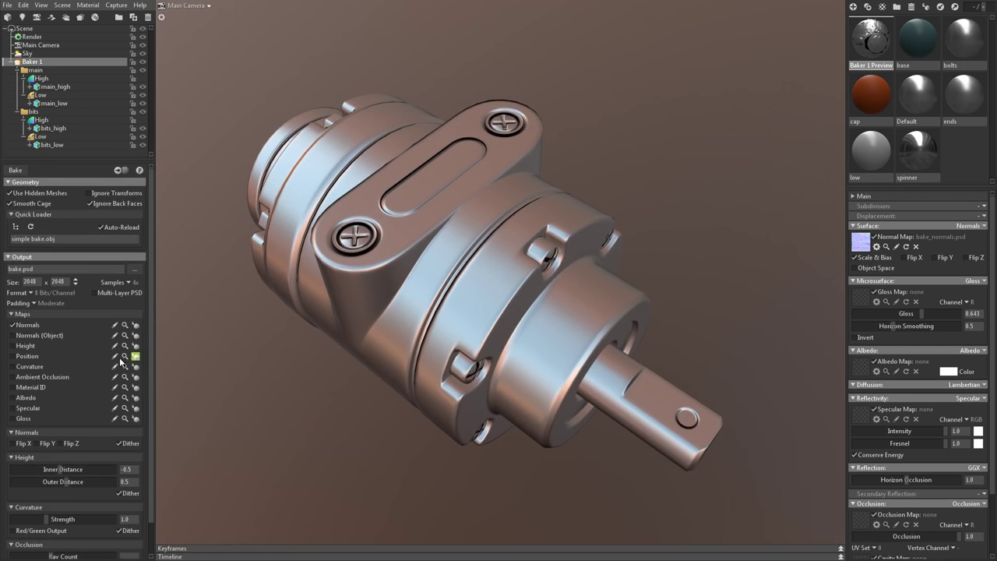
- Enable Position, Curvature, Material ID, Albedo, Specular and Gloss maps and run the bake
click(21, 358)
click(22, 368)
click(22, 387)
click(22, 397)
click(22, 407)
click(22, 418)
click(140, 170)
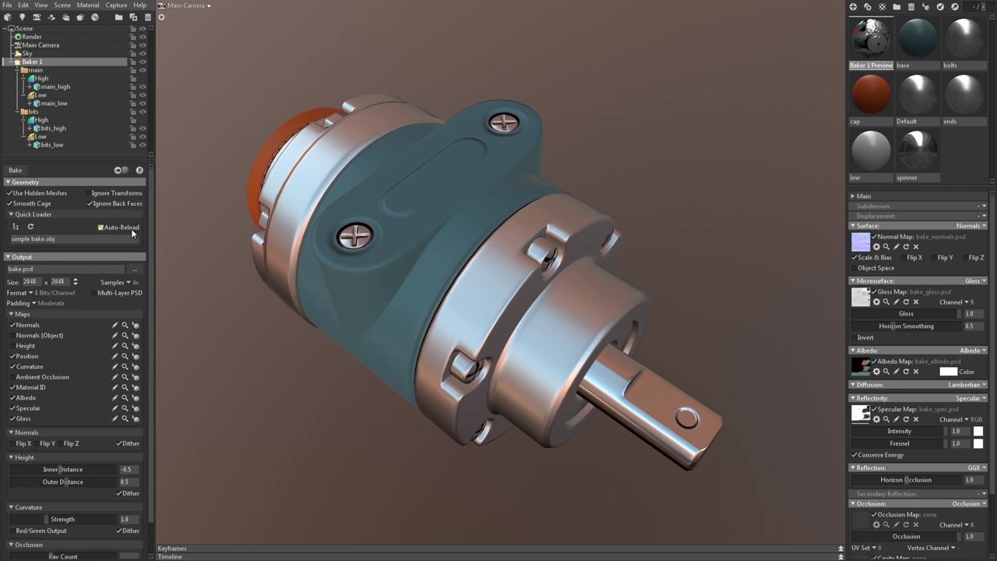
- Preview the baked Position and Curvature maps on the part, then return to the full material view
click(135, 357)
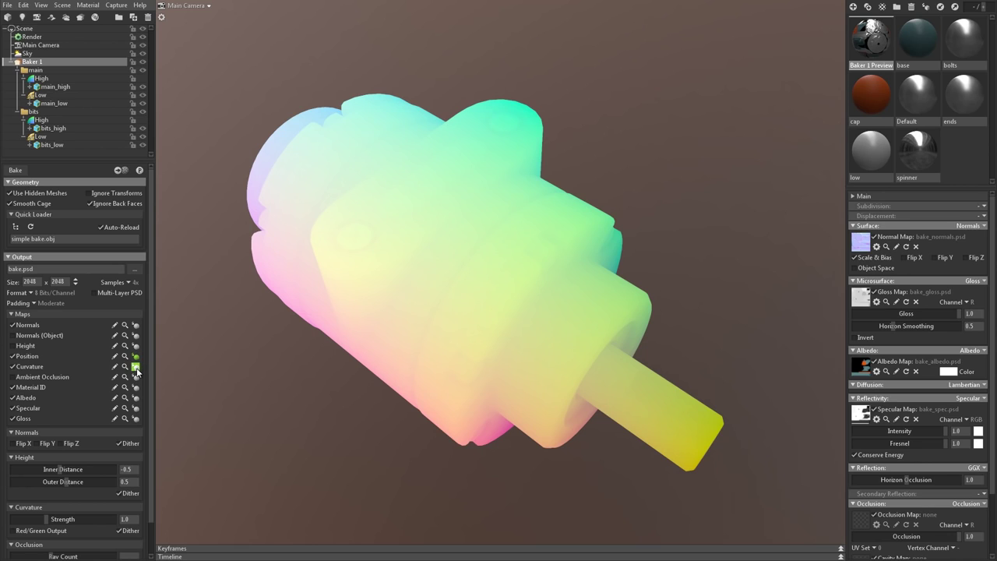
click(135, 367)
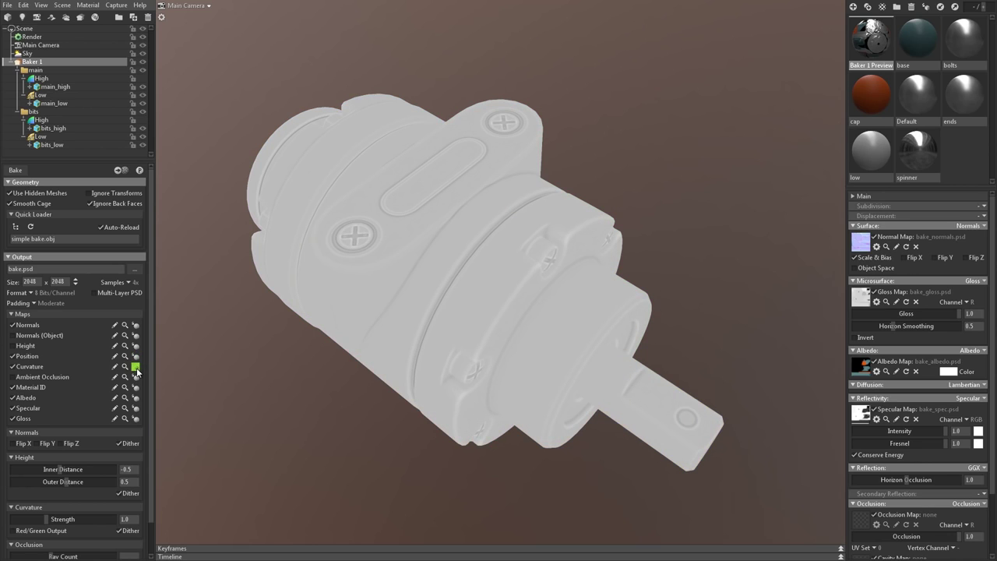
click(136, 369)
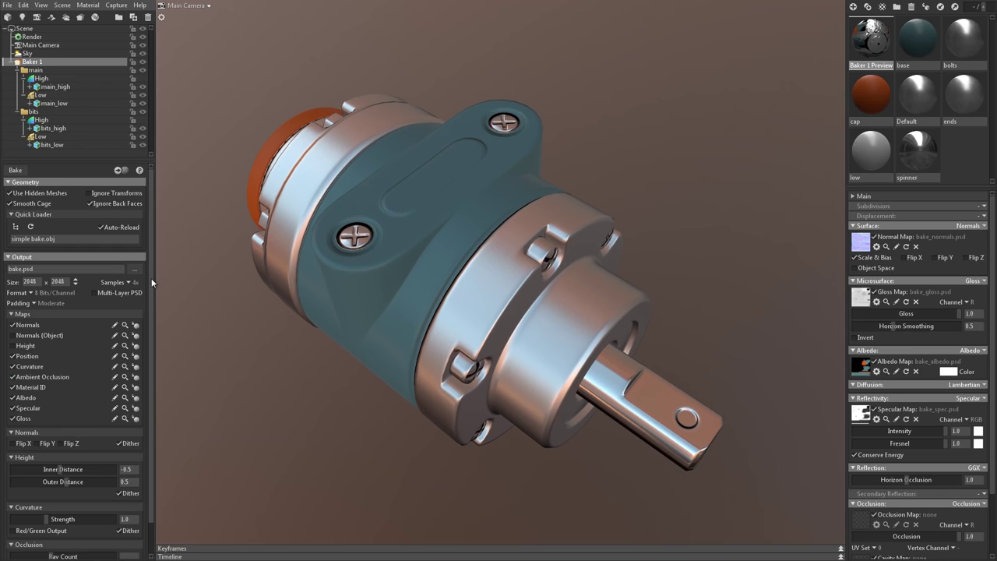
- Bake and preview the ambient occlusion, then enable Floor Occlusion and rebake
click(15, 169)
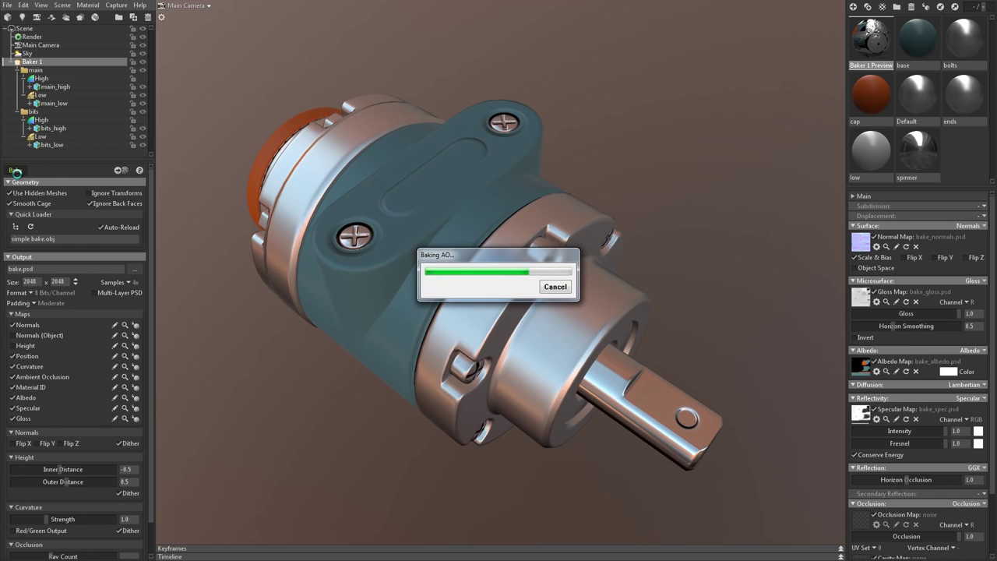
click(136, 378)
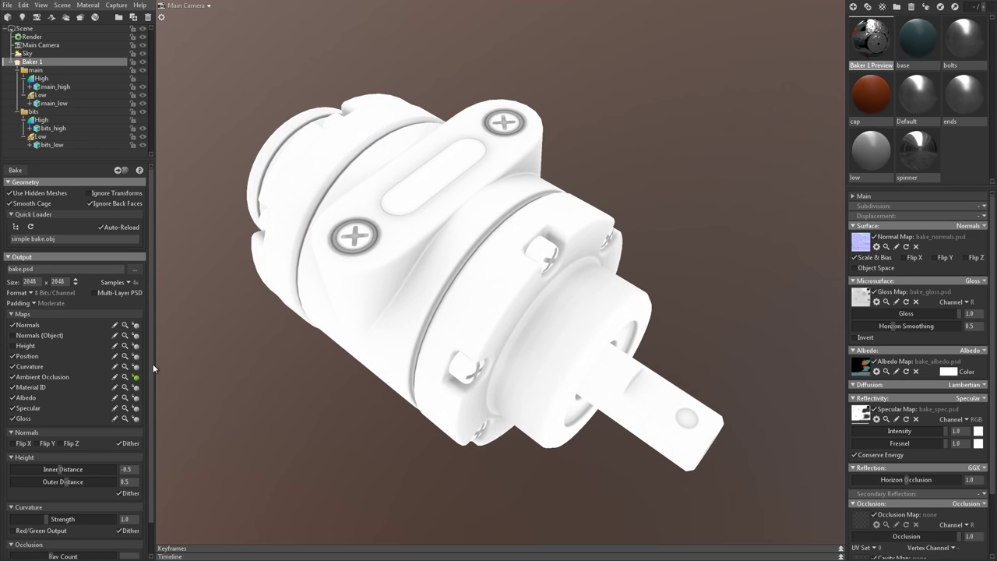
scroll(153, 366, down, 2)
click(50, 536)
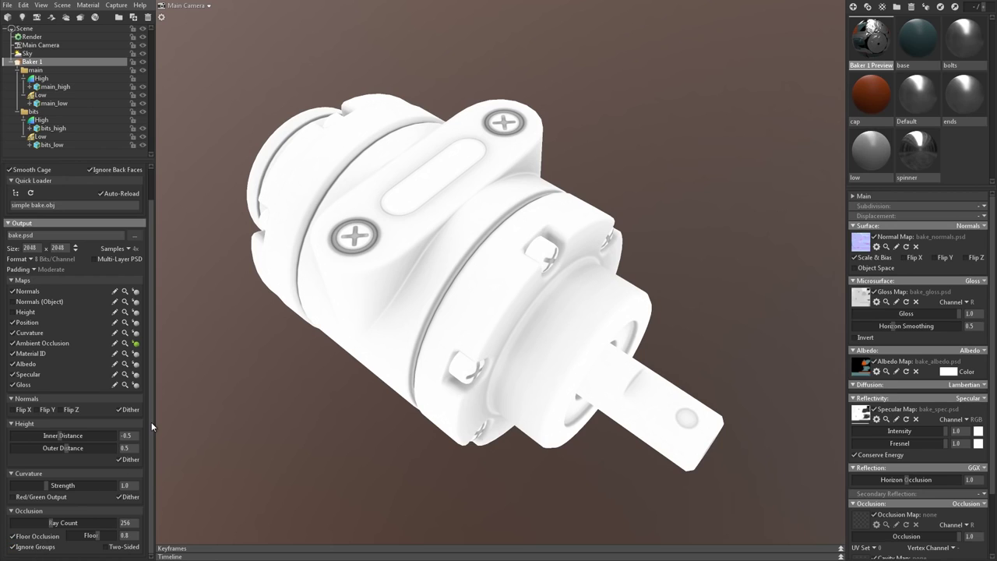
scroll(154, 428, up, 2)
click(15, 170)
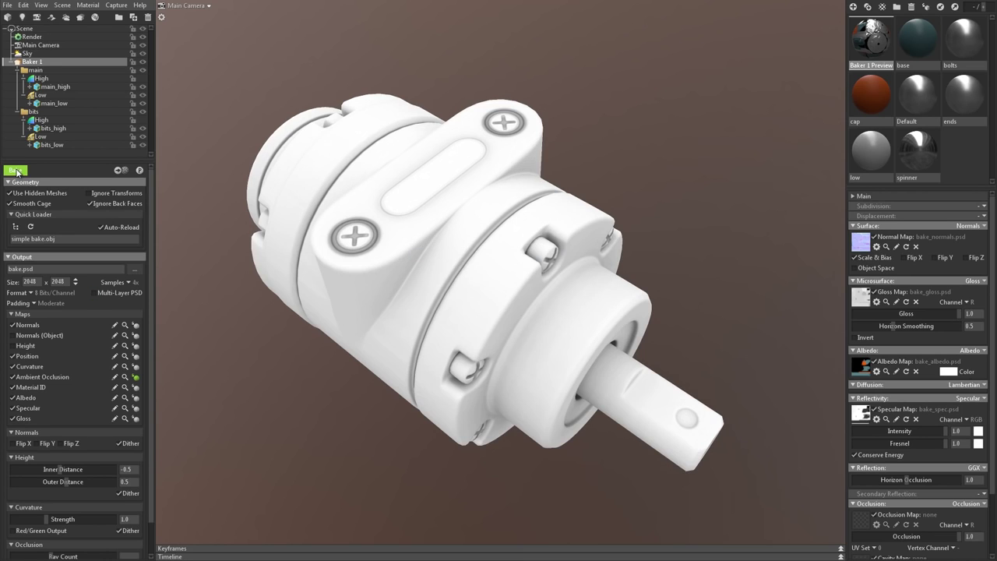
- Raise the occlusion Ray Count to 1024 and rebake the AO, inspecting the shaft end
scroll(152, 491, down, 2)
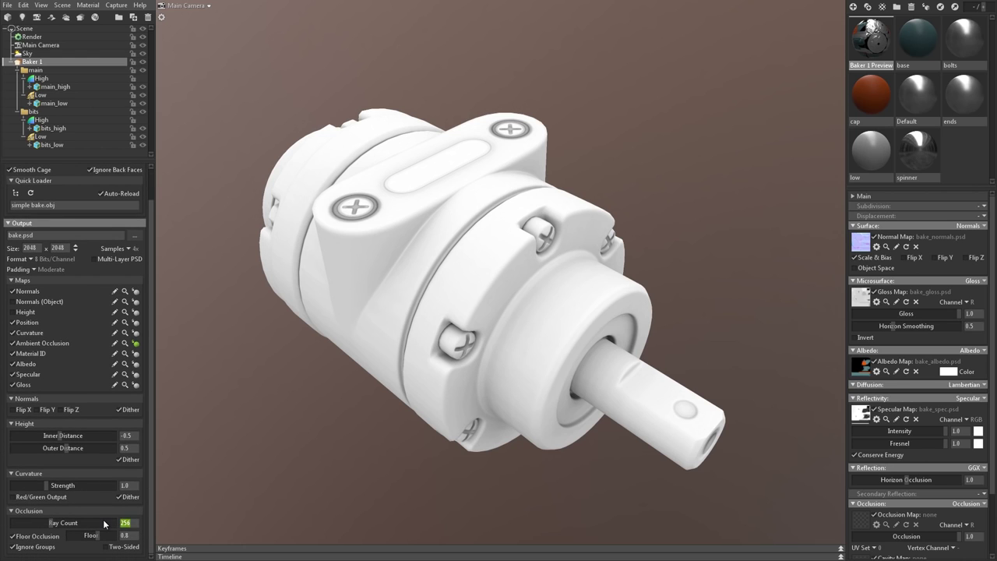
scroll(391, 395, up, 5)
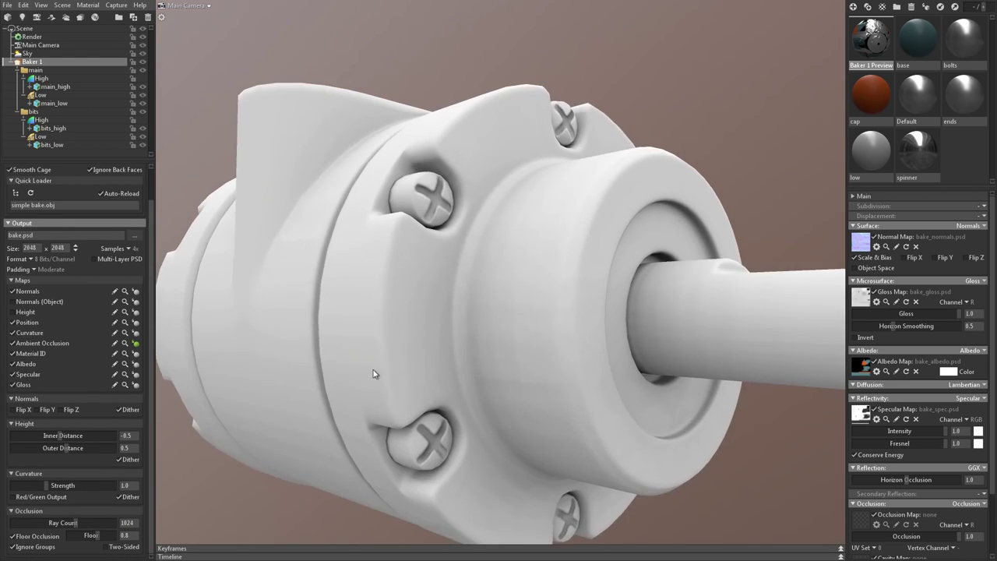
drag(391, 394, 363, 365)
scroll(150, 327, up, 2)
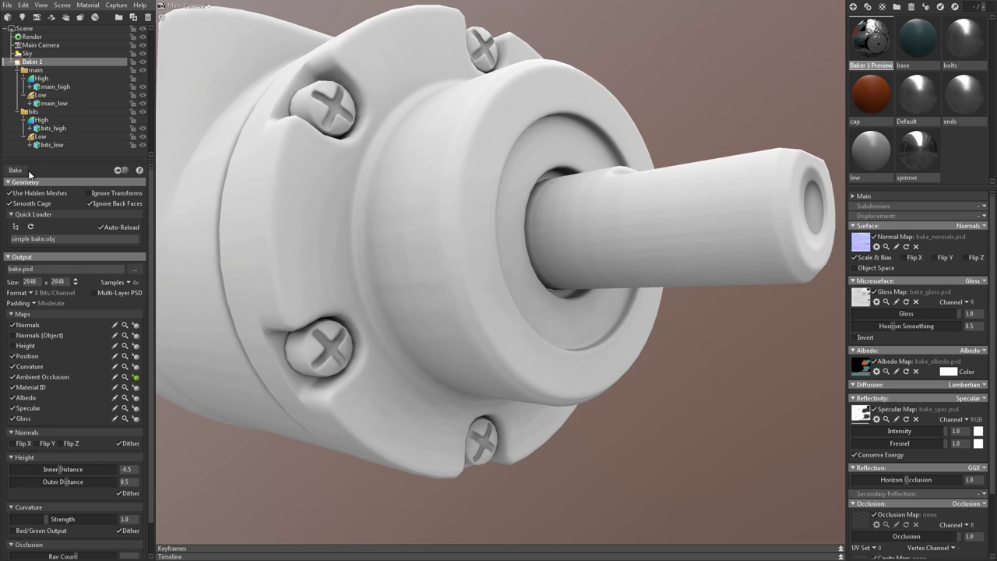
click(29, 170)
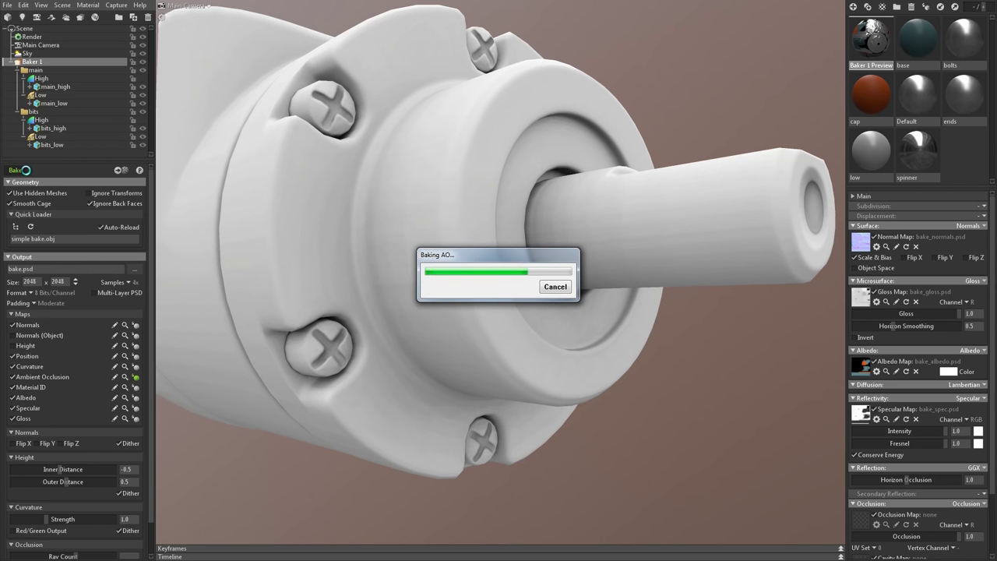
- Check the part from a three-quarter view and show its full materials again
scroll(555, 393, down, 5)
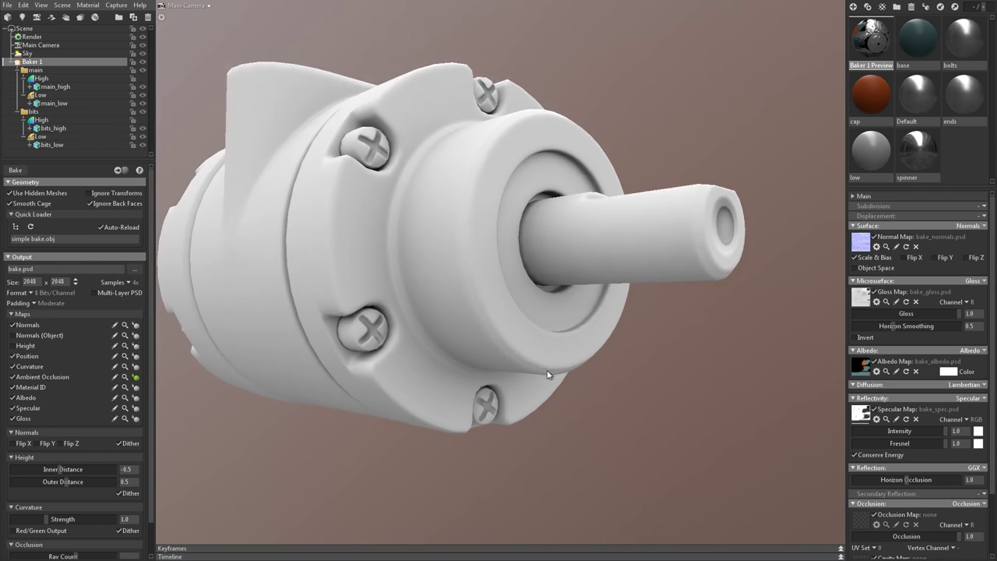
drag(554, 393, 511, 412)
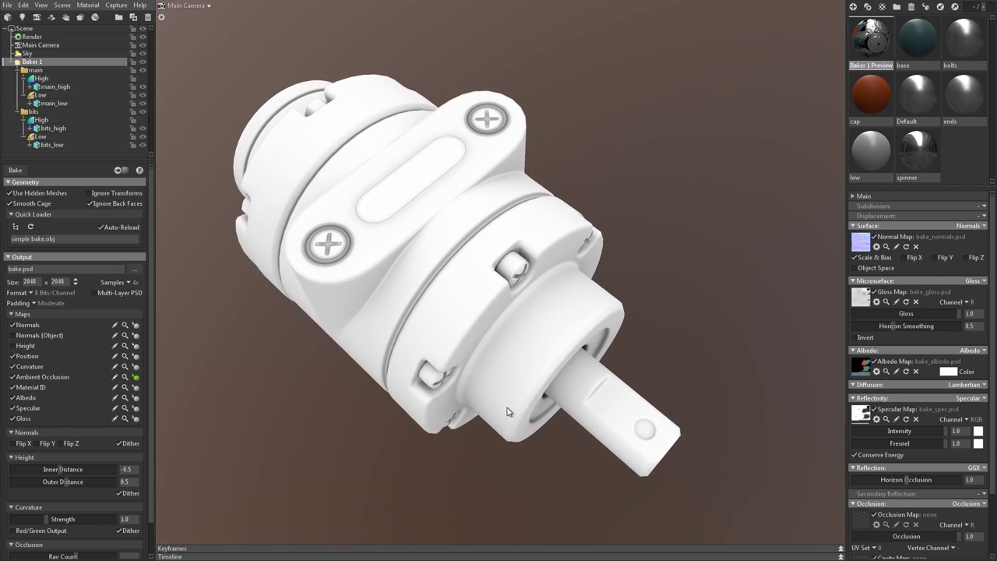
click(136, 376)
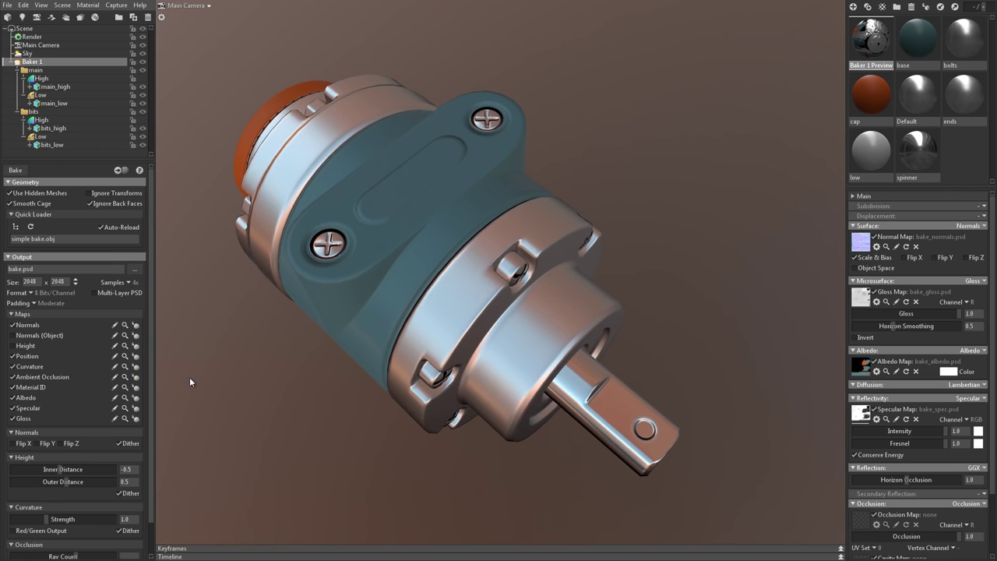
- Bake the maps as a Multi-Layer PSD and open bake.psd in Photoshop
scroll(161, 337, down, 1)
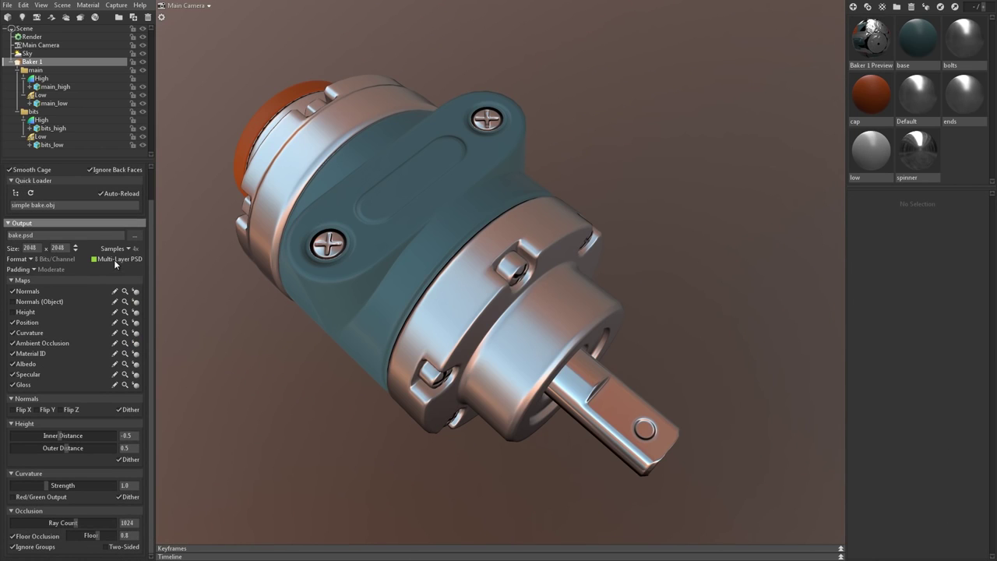
scroll(114, 262, up, 1)
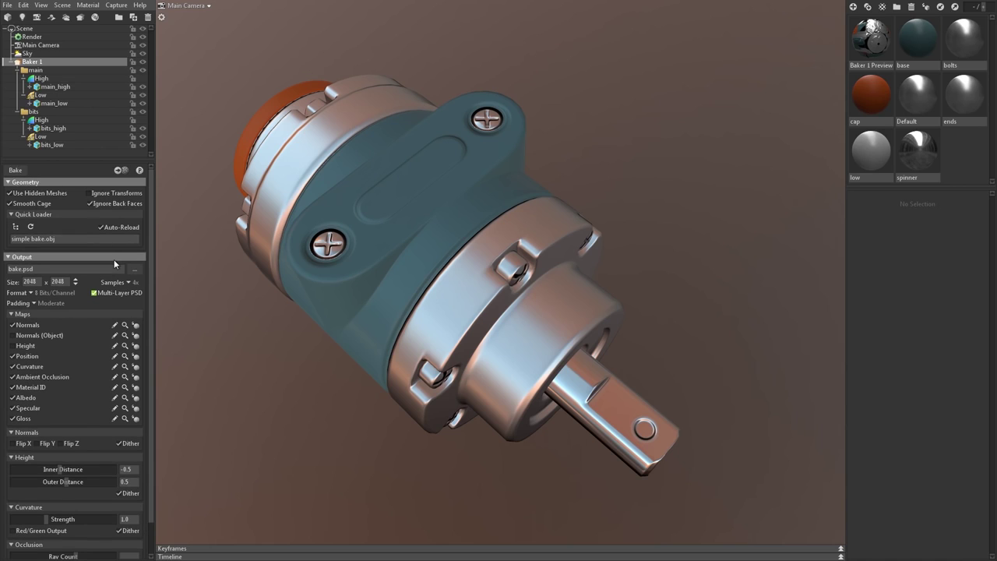
click(116, 326)
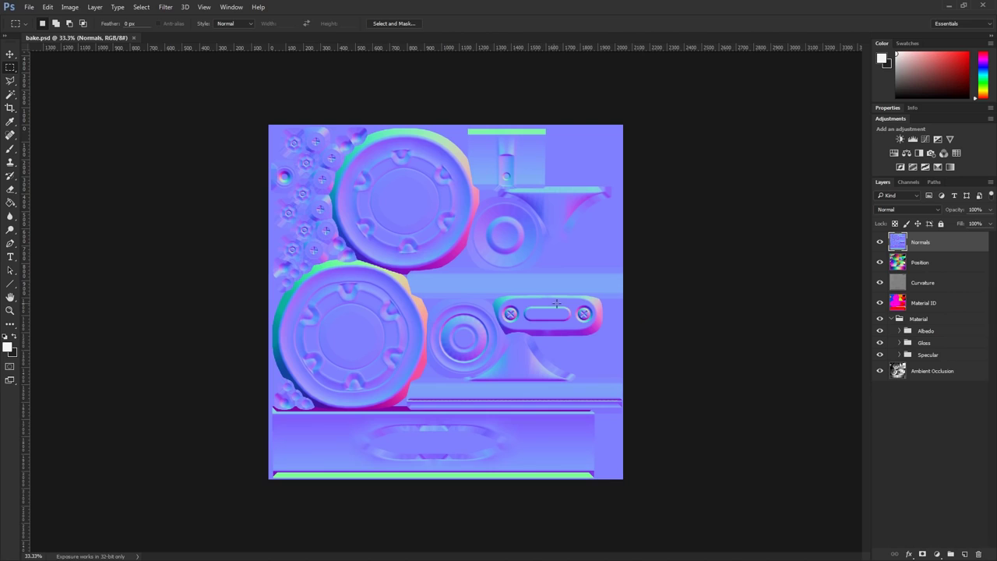
- Hide the Normals, Position, Curvature and Material ID layers to reveal the albedo colours
click(881, 242)
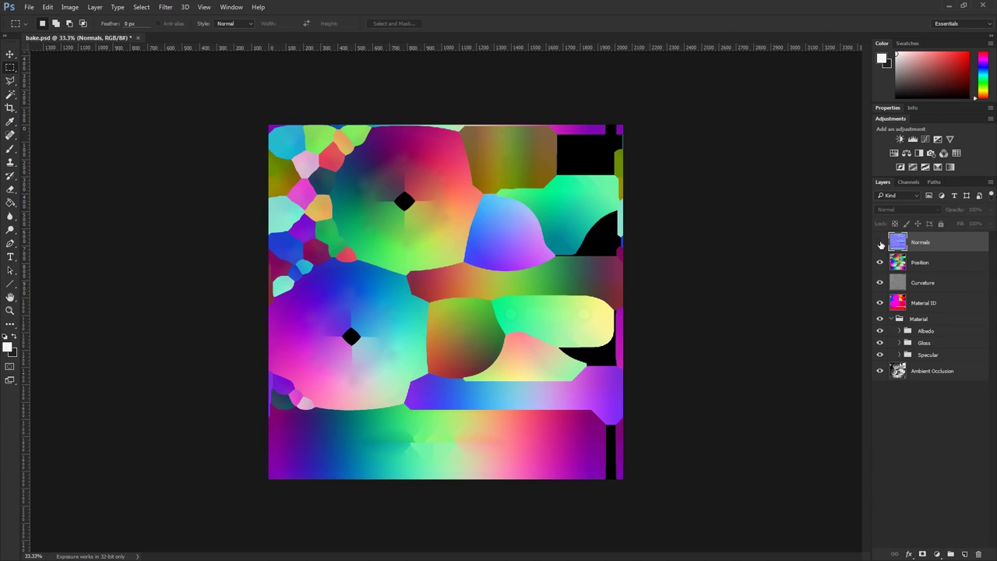
click(881, 262)
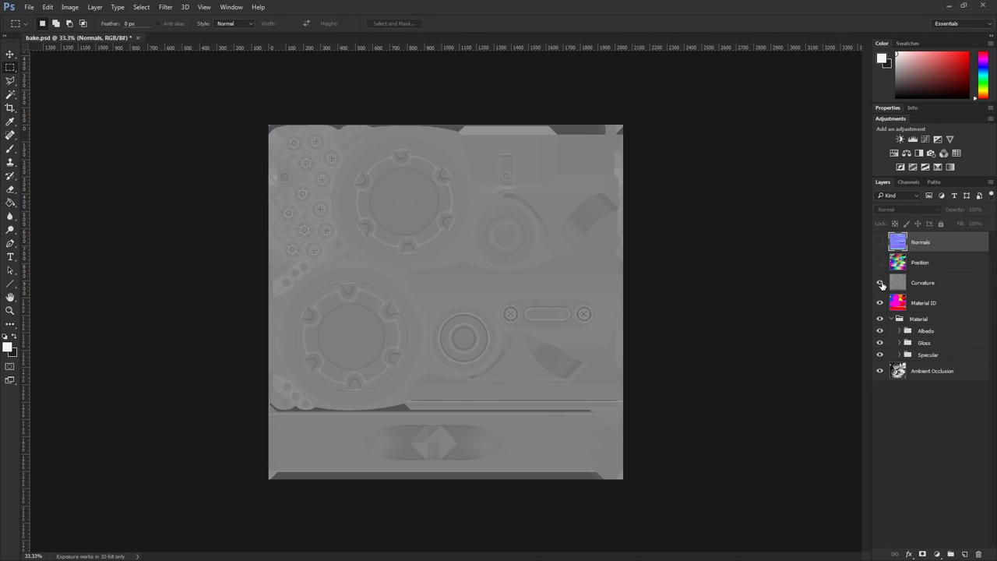
click(881, 283)
click(880, 303)
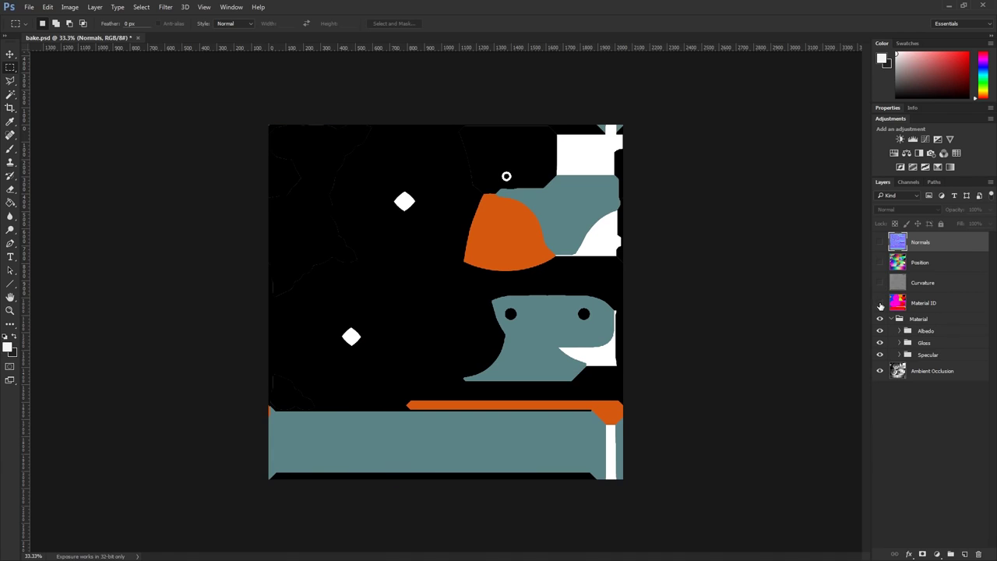
- Expand the Albedo group and view the base, bolts, cap and ends layer masks, then return to the composite
click(899, 331)
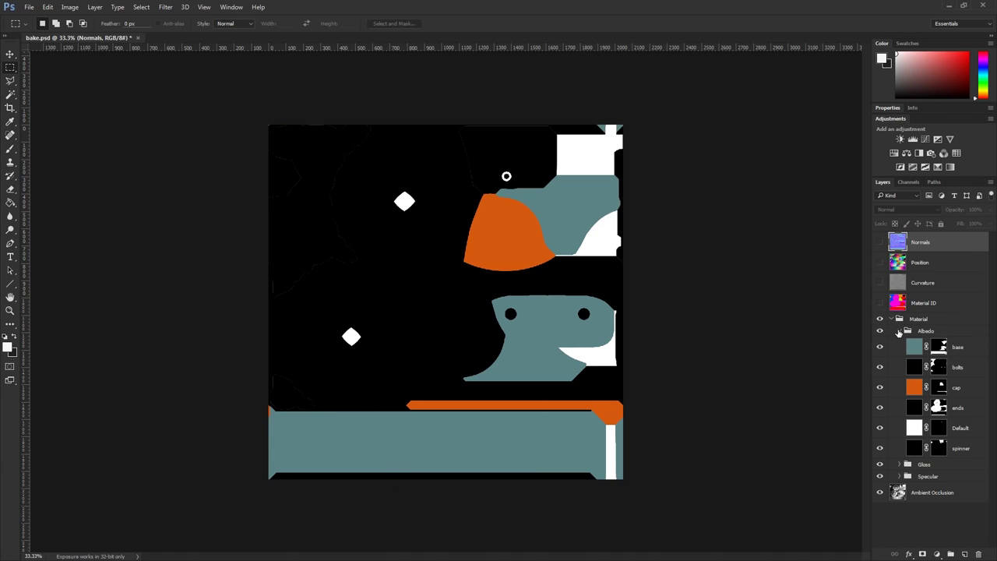
click(915, 350)
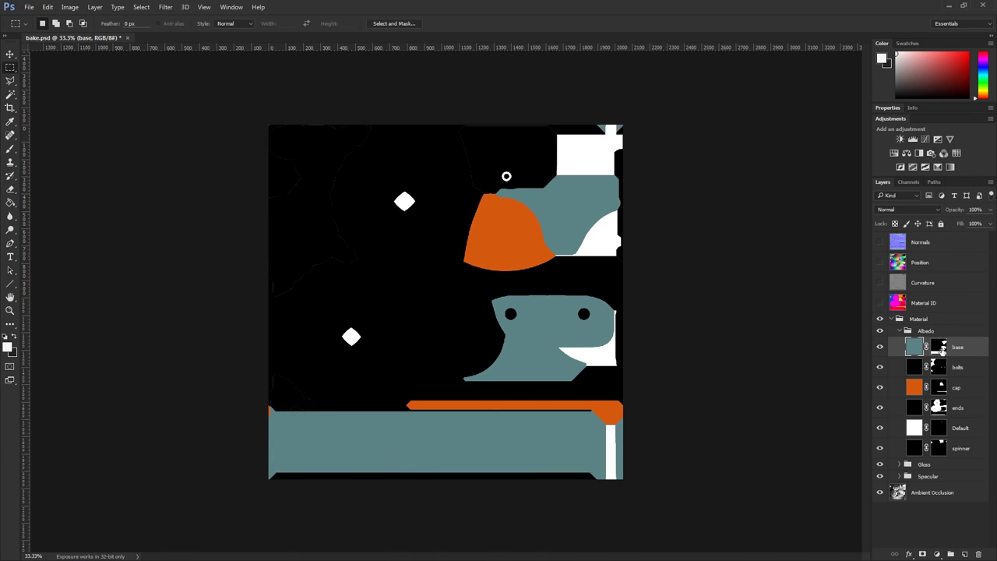
alt+click(940, 349)
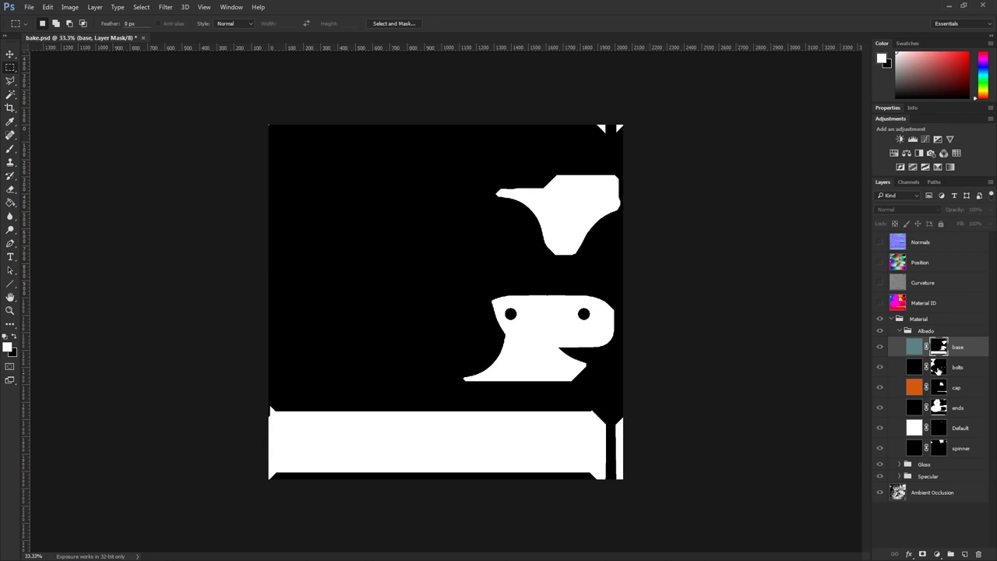
alt+click(938, 369)
alt+click(940, 387)
alt+click(939, 407)
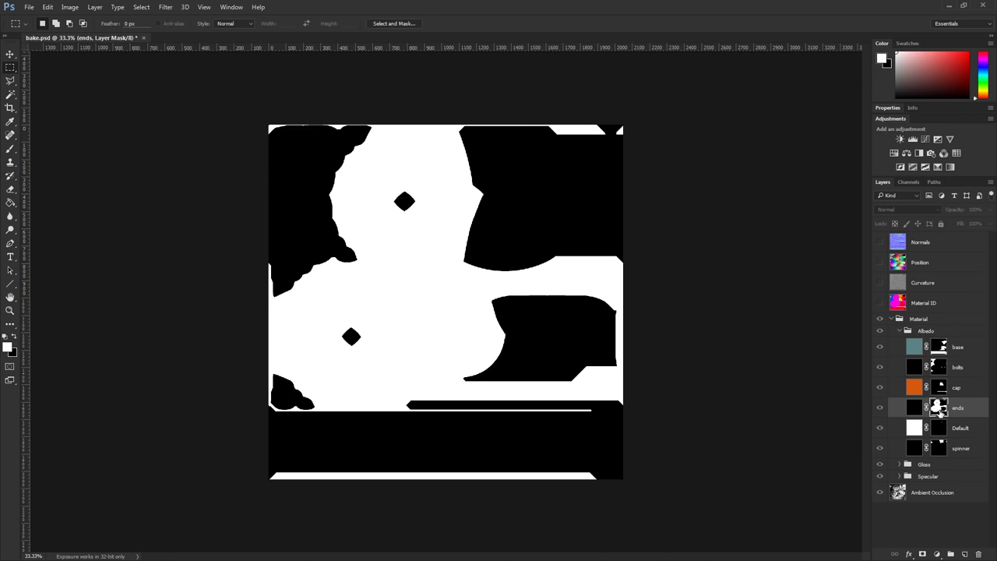
click(918, 321)
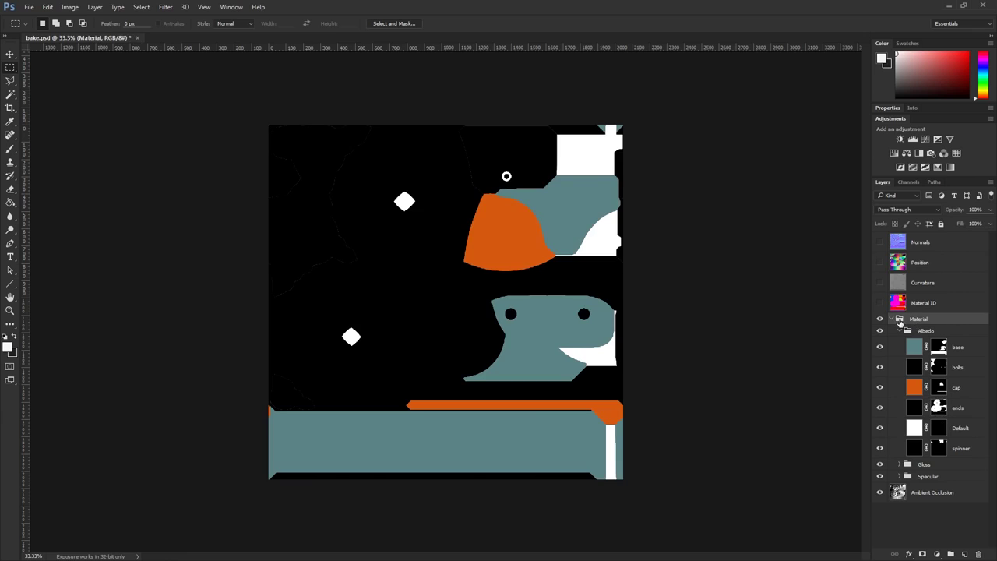